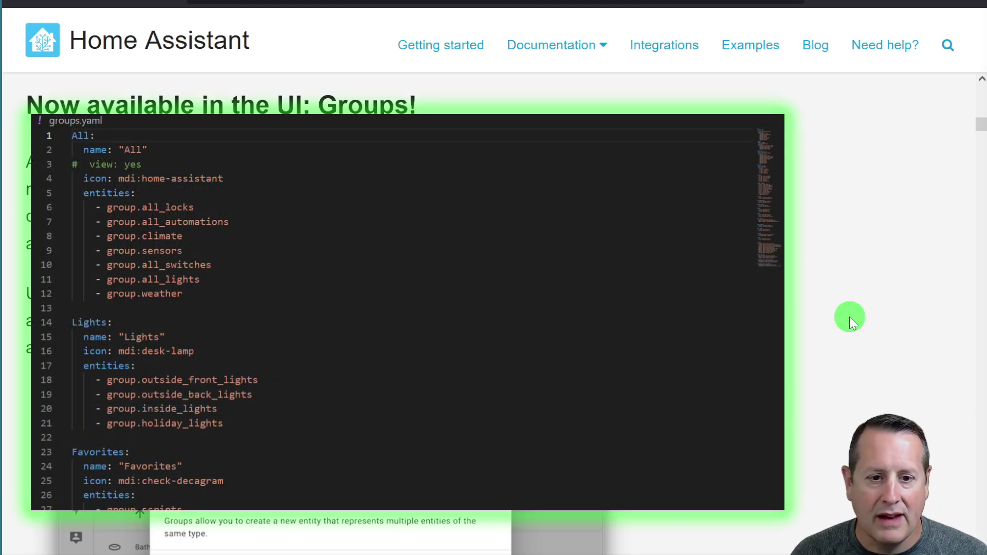
- Scroll the release notes past the groups.yaml example
scroll(335, 80, "down", 2)
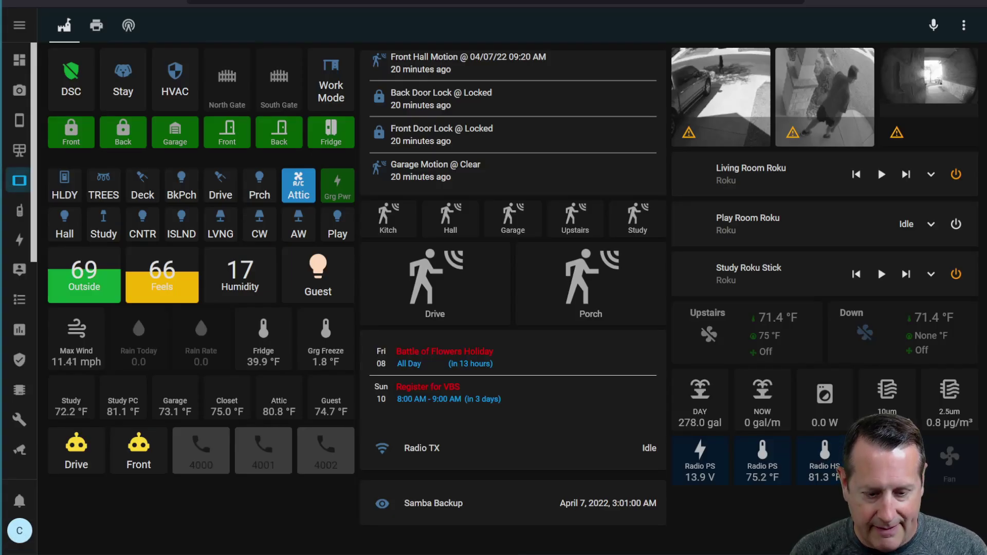
- Go to the Helpers page through the command palette search 'help'
type("cgo")
key("BackSpace")
key("BackSpace")
type("help")
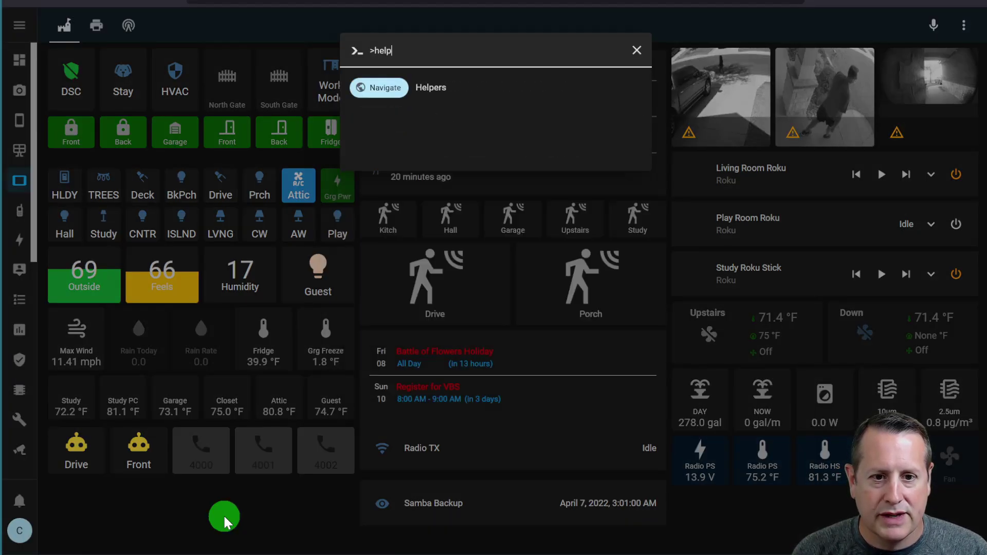
left_click(400, 86)
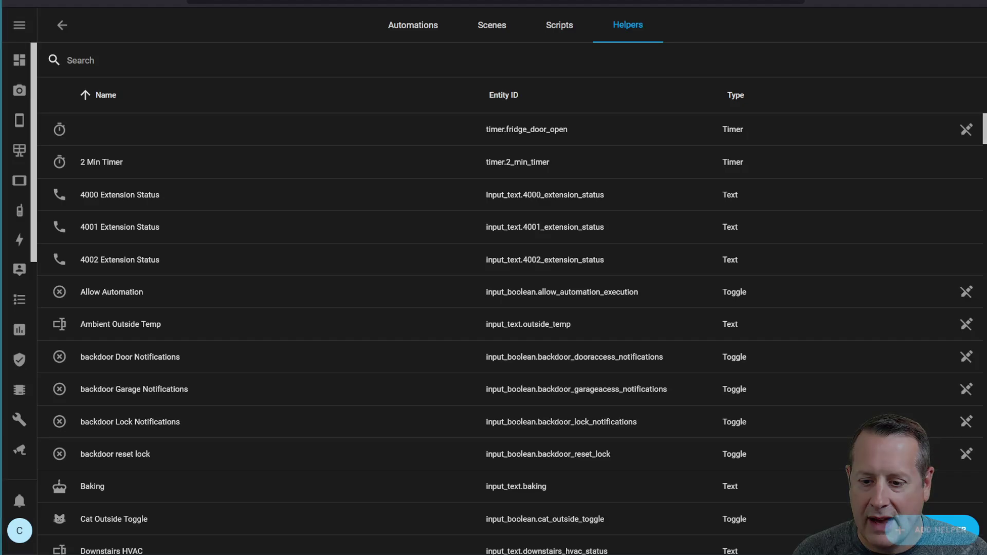
- Start a new Light group helper named 'All The Lights'
left_click(950, 540)
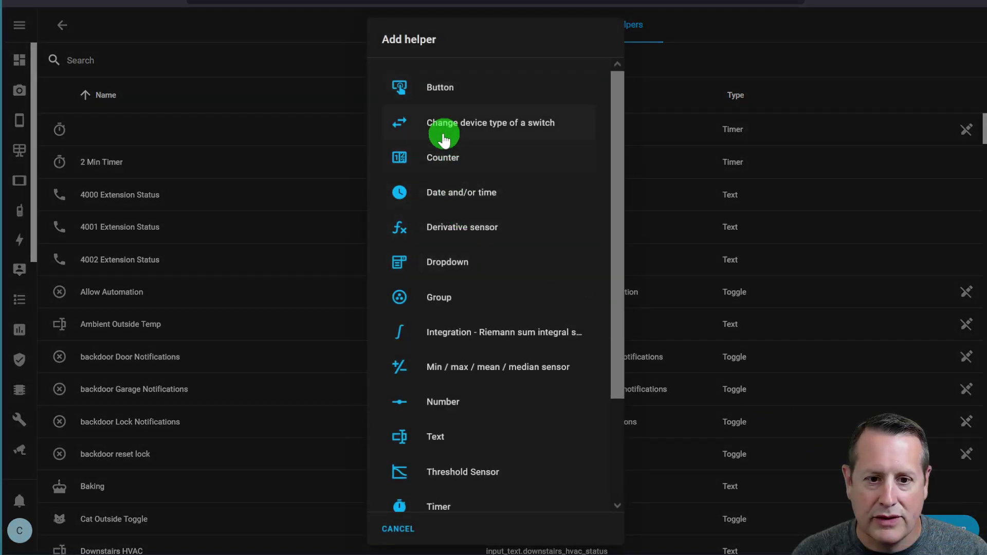
left_click(448, 298)
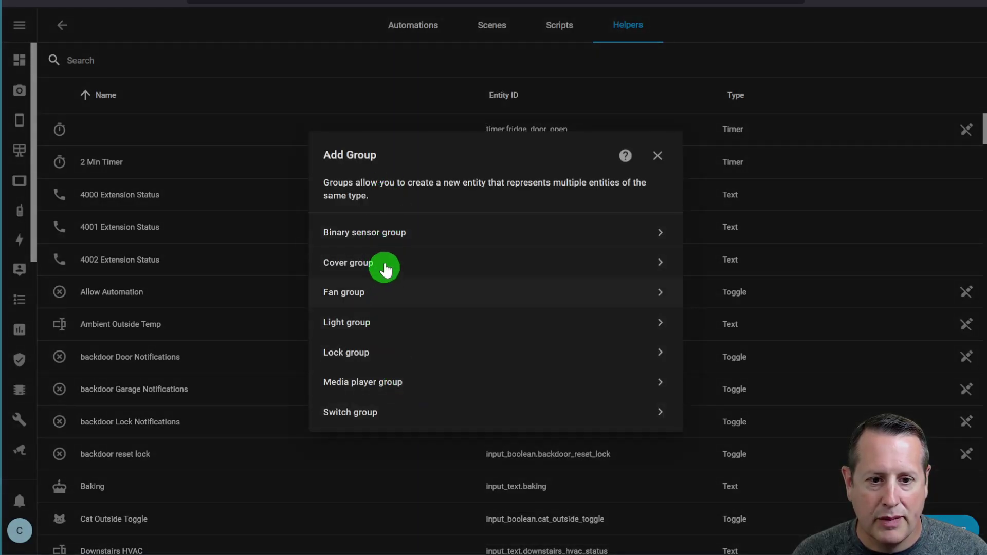
left_click(353, 323)
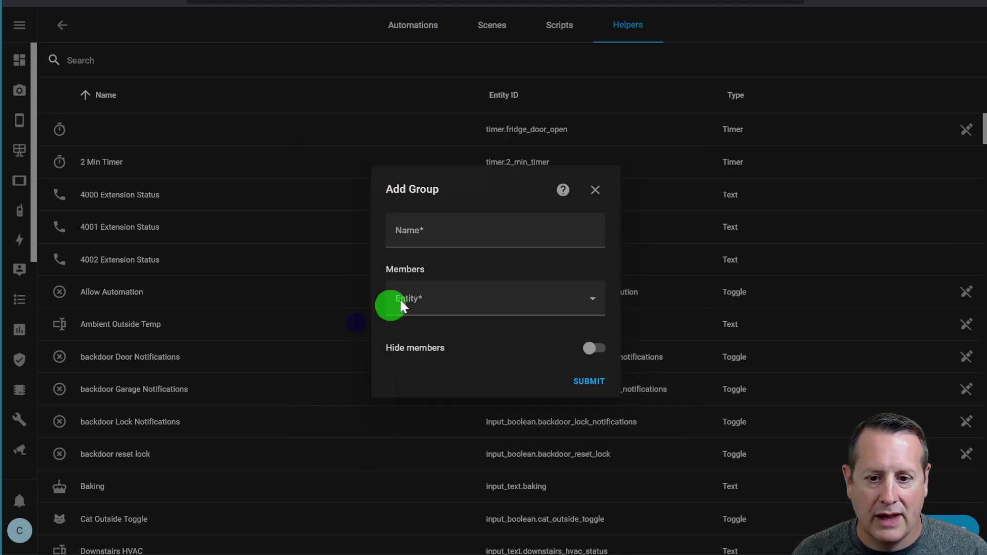
left_click(409, 232)
type("All The Lights")
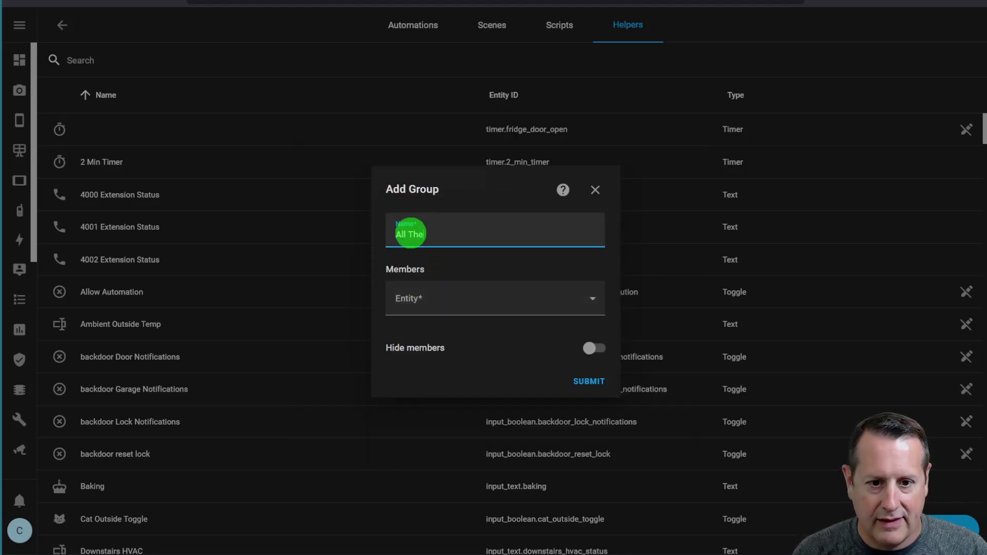
- Add Guest Lamp, driveway lights 4, backdeck holiday 201 and study light 82 as members
left_click(463, 297)
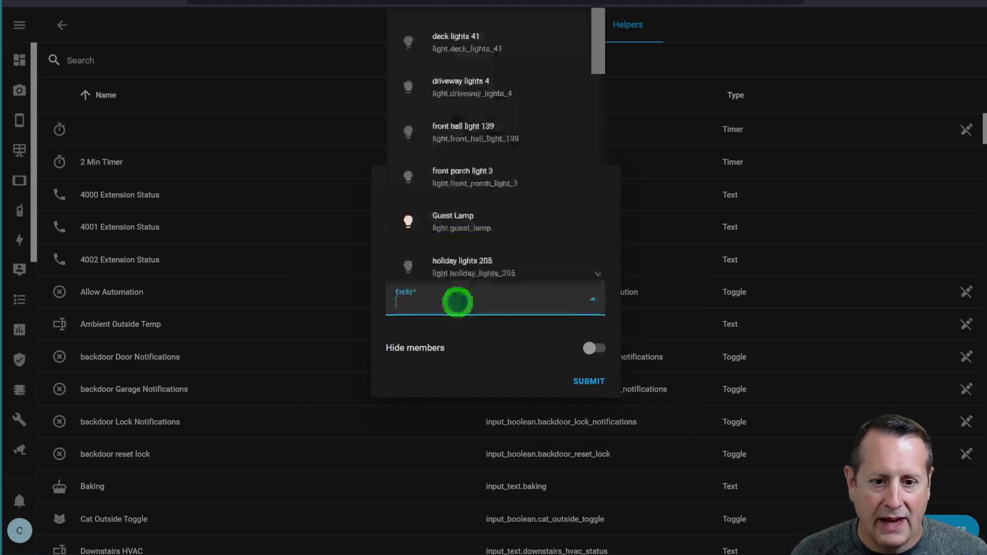
left_click(473, 222)
left_click(465, 327)
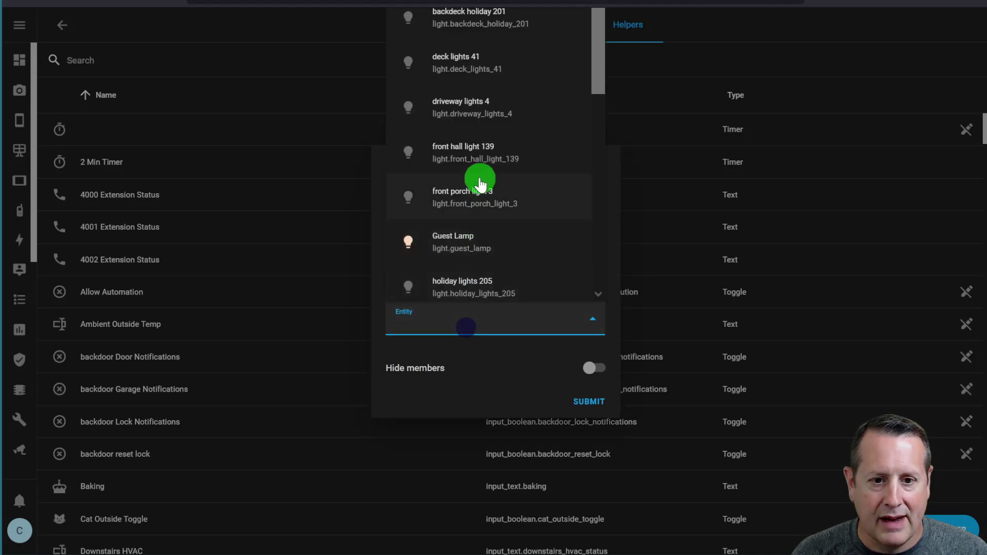
left_click(474, 122)
left_click(471, 341)
left_click(470, 37)
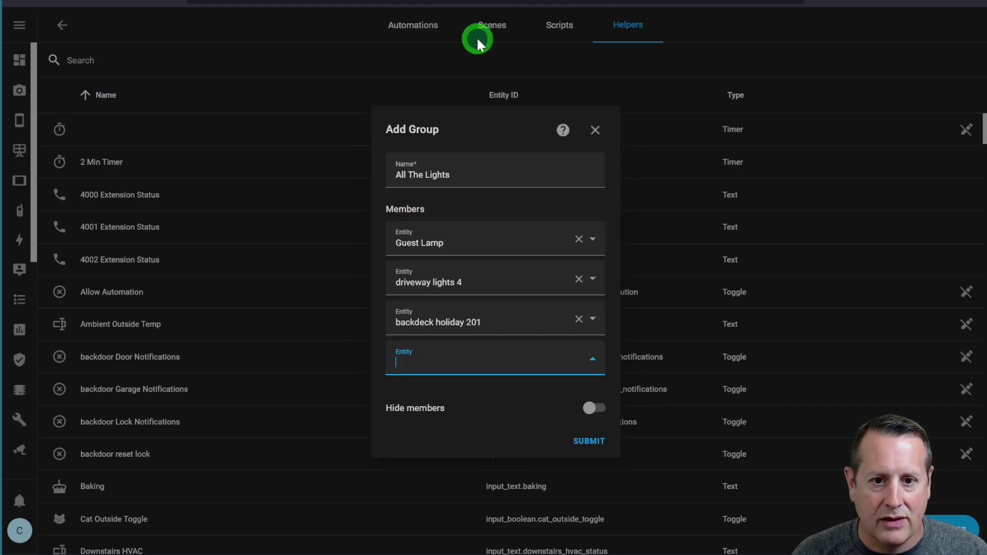
left_click(466, 373)
scroll(456, 324, "down", 4)
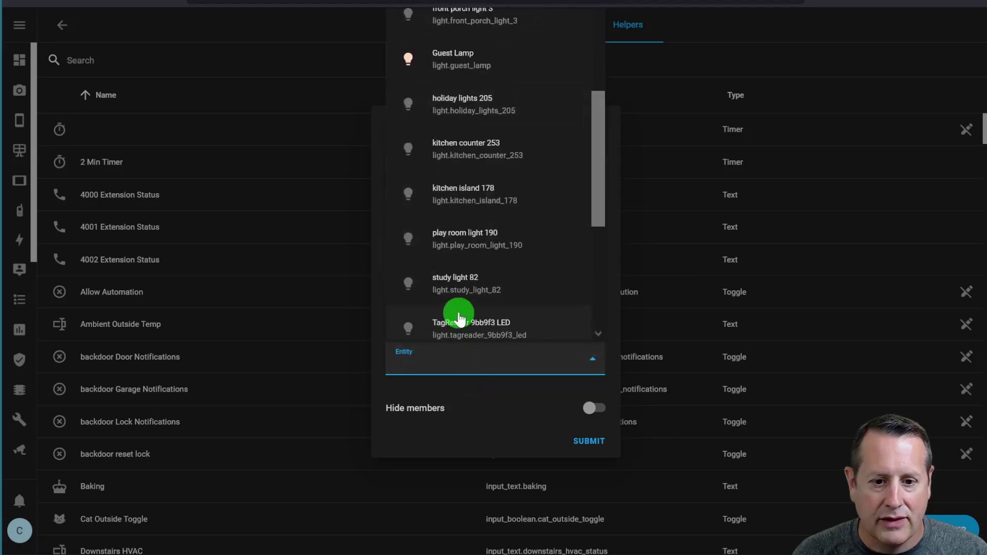
left_click(453, 282)
- Create the group, then check its brightness and colour controls
left_click(593, 459)
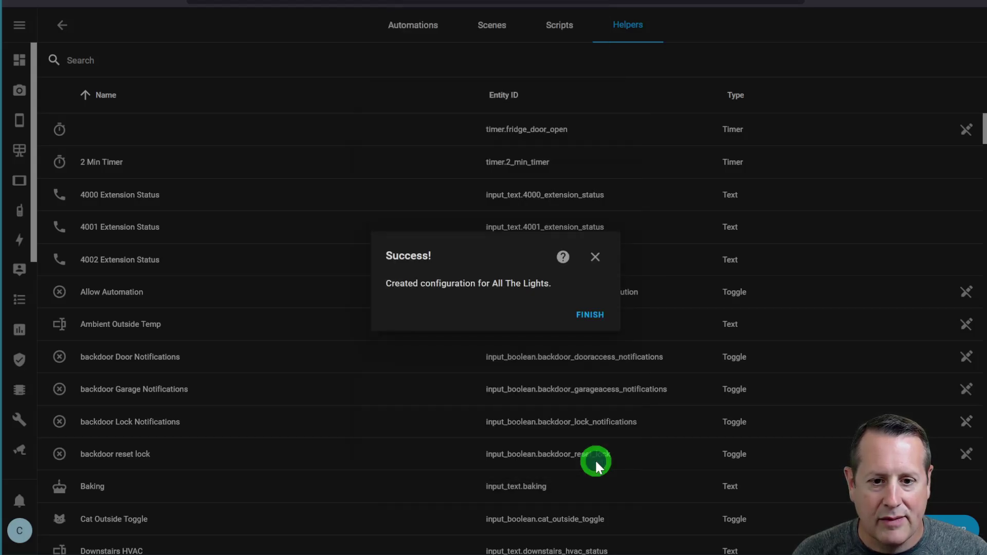
left_click(590, 315)
left_click(127, 295)
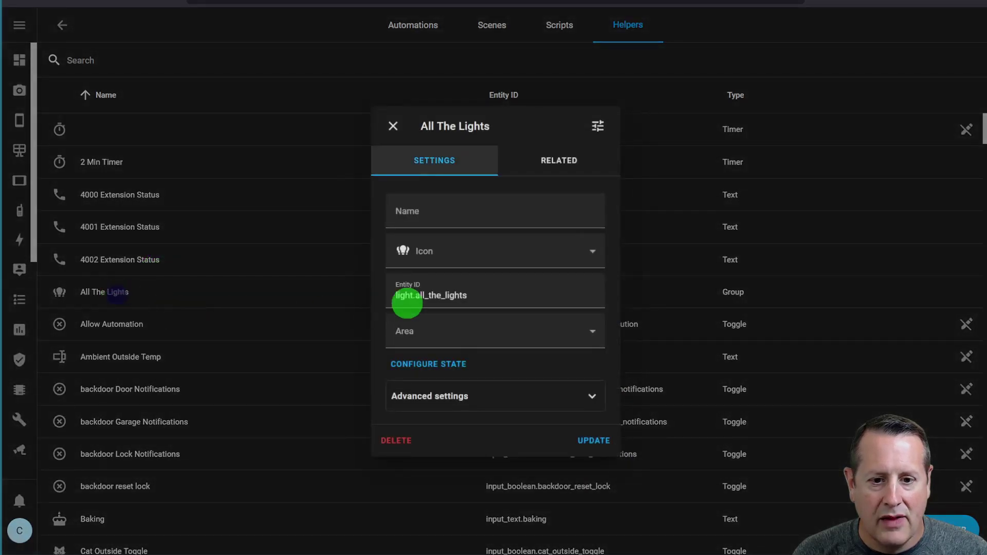
left_click(590, 132)
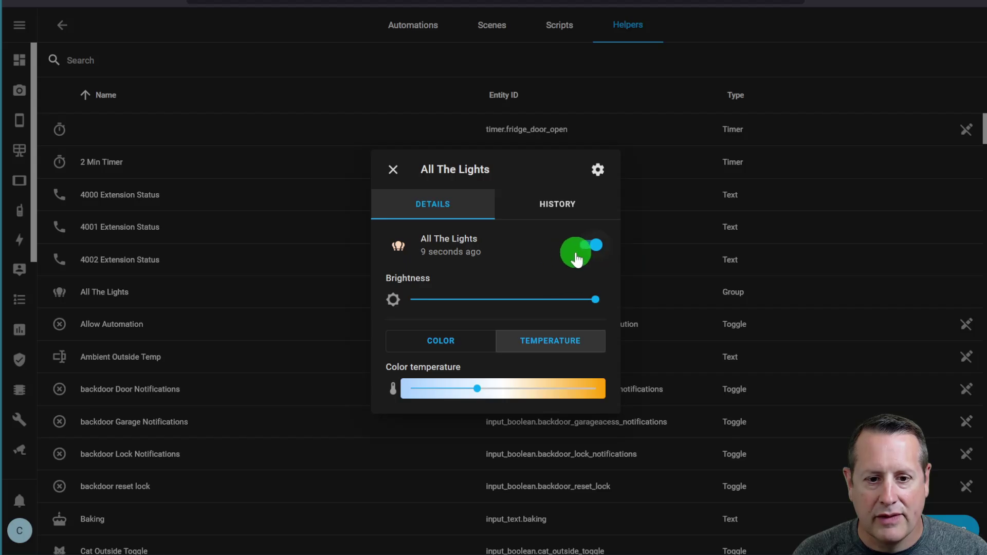
left_click(393, 170)
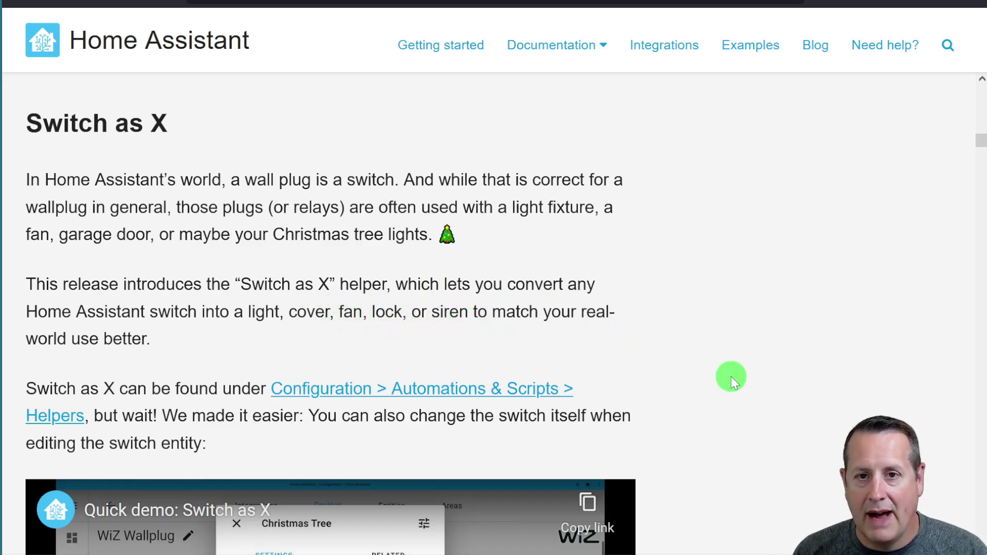
- Return from the Switch as X notes to the Home Assistant Helpers page
key("alt+Tab")
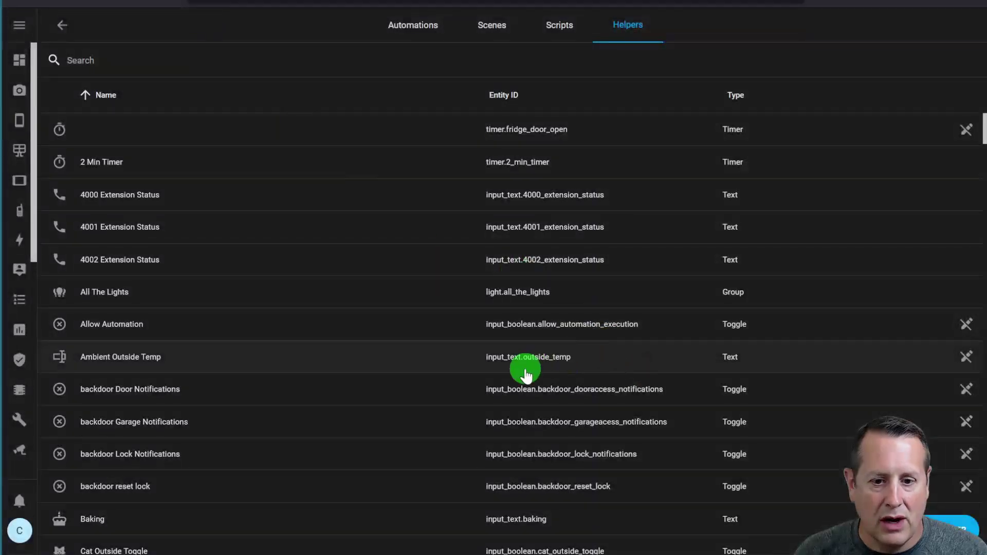
- Add a Switch as X helper turning Kitchen Counter into a light, with no area
left_click(945, 529)
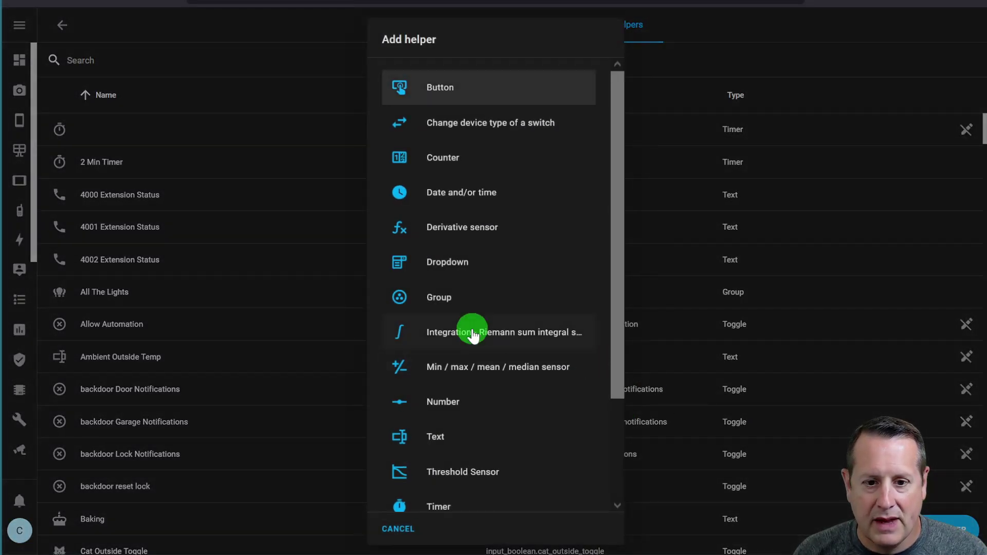
left_click(504, 126)
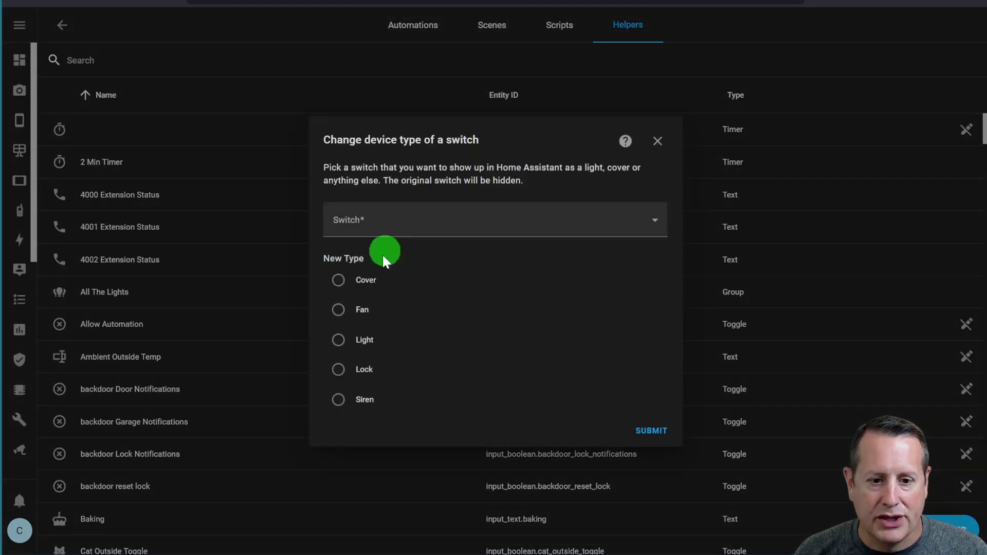
left_click(338, 340)
left_click(419, 216)
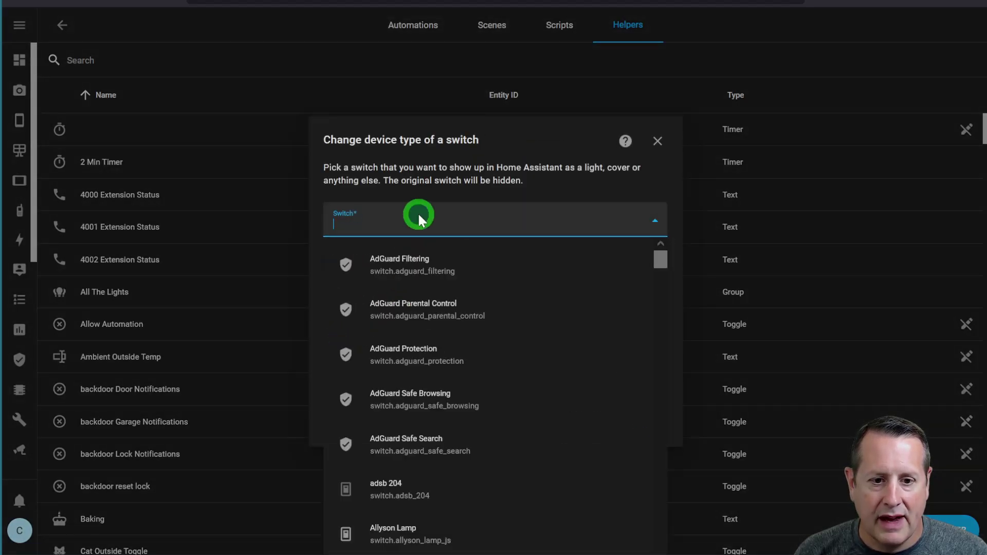
type("kitch")
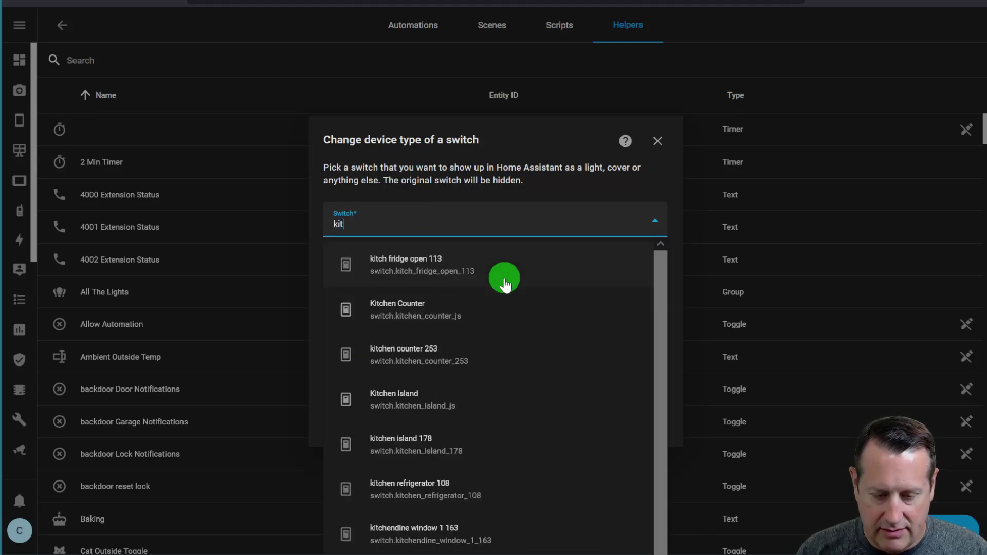
left_click(397, 315)
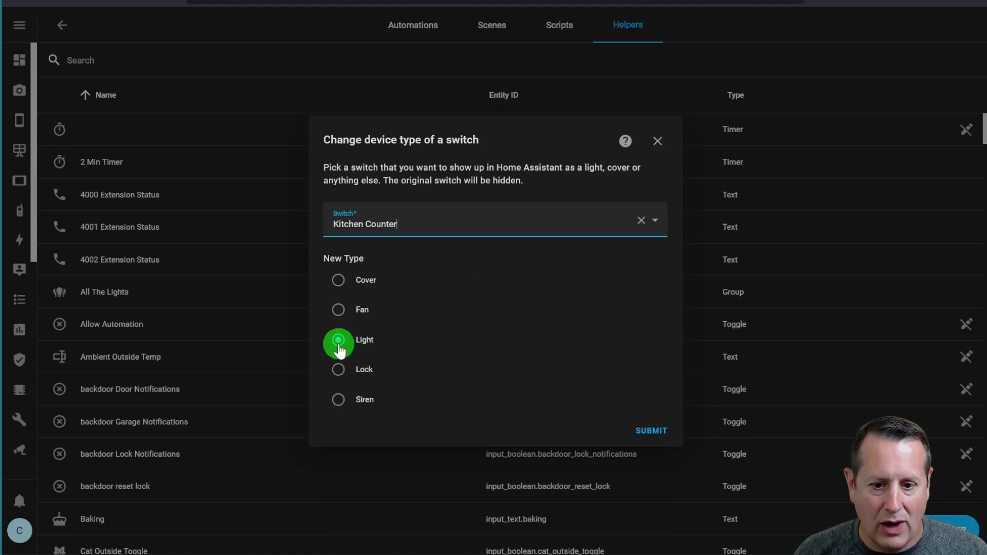
left_click(653, 431)
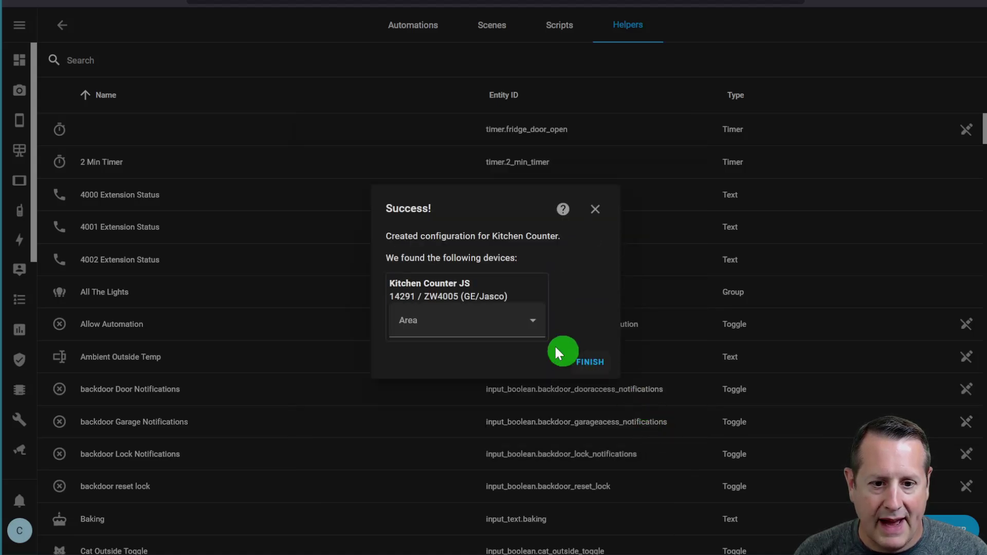
left_click(597, 363)
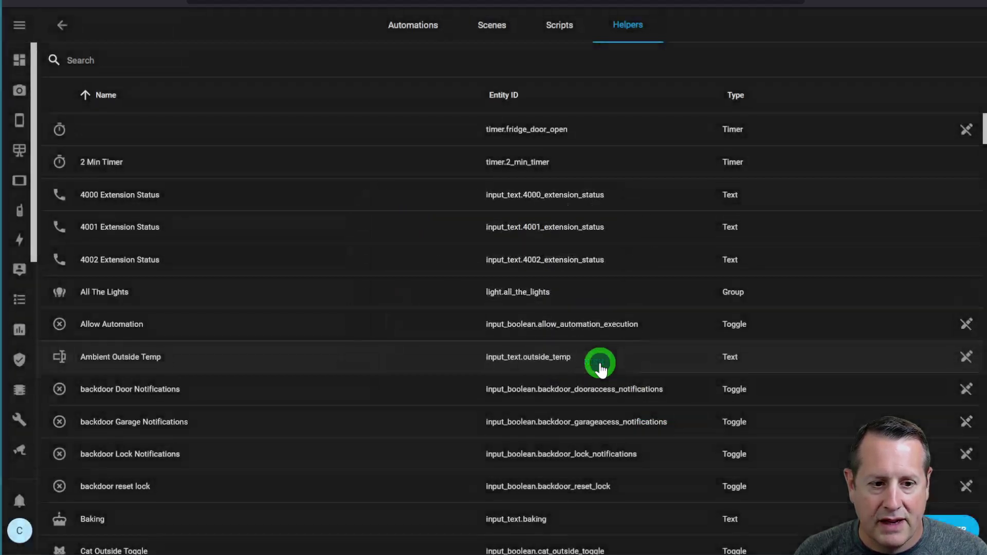
scroll(19, 380, "down", 7)
- Filter the Developer Tools States entities by 'light.k' to show the kitchen lights
left_click(19, 425)
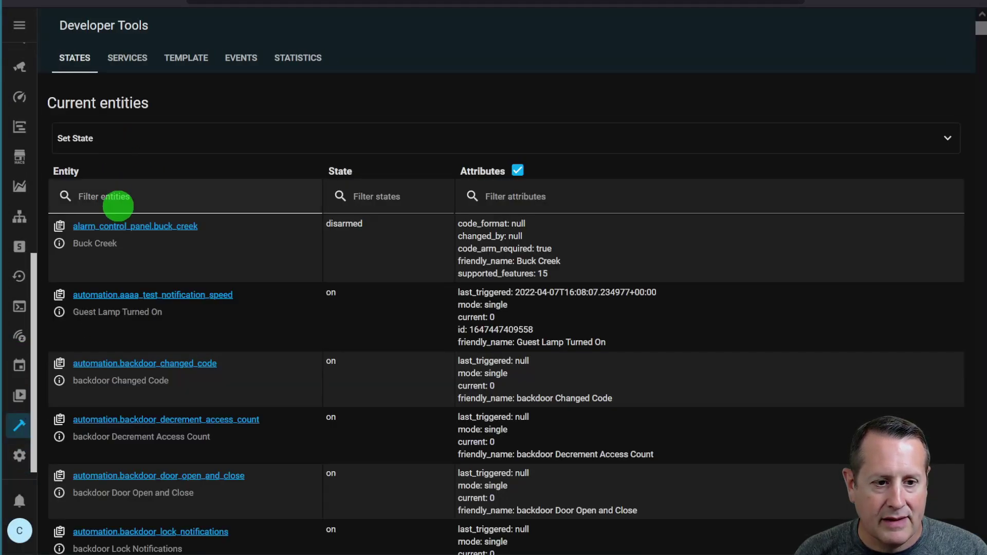
left_click(116, 200)
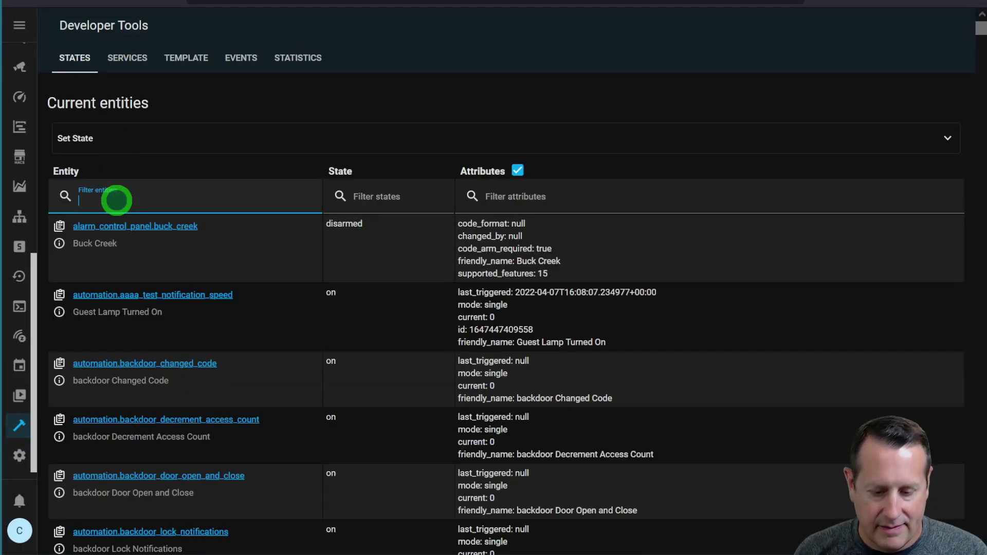
type("light.k")
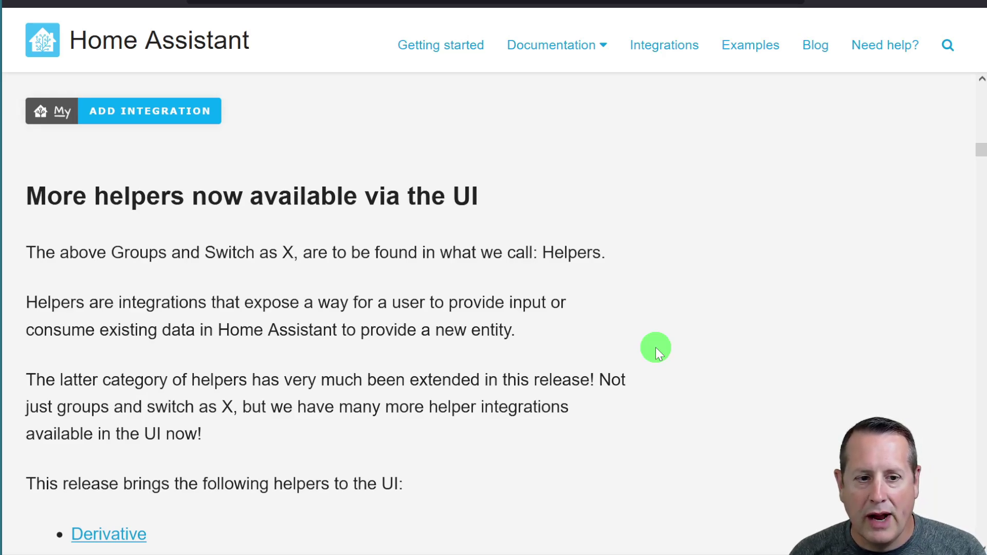
- Jump to the Helpers page via the command palette search 'hel'
scroll(498, 262, "down", 6)
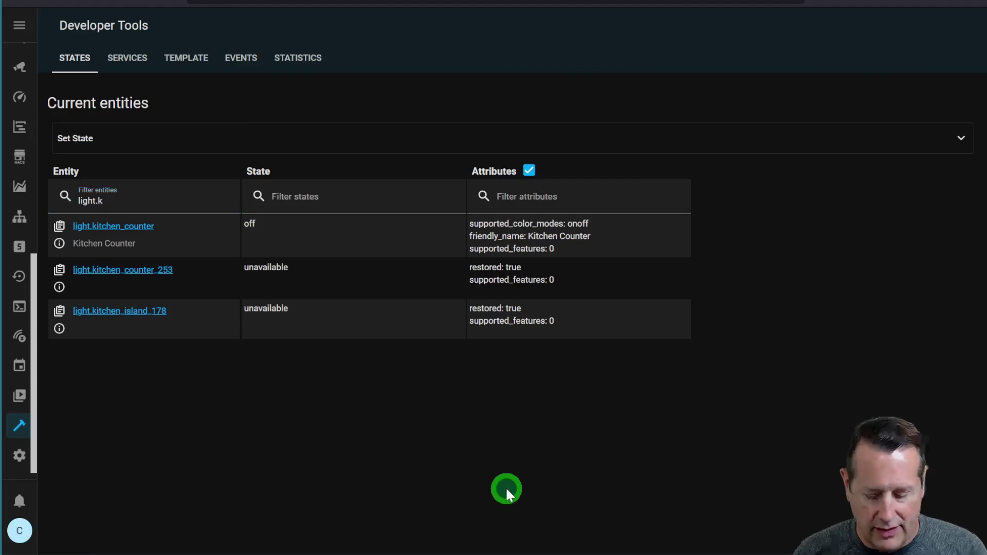
type("chel")
key("Return")
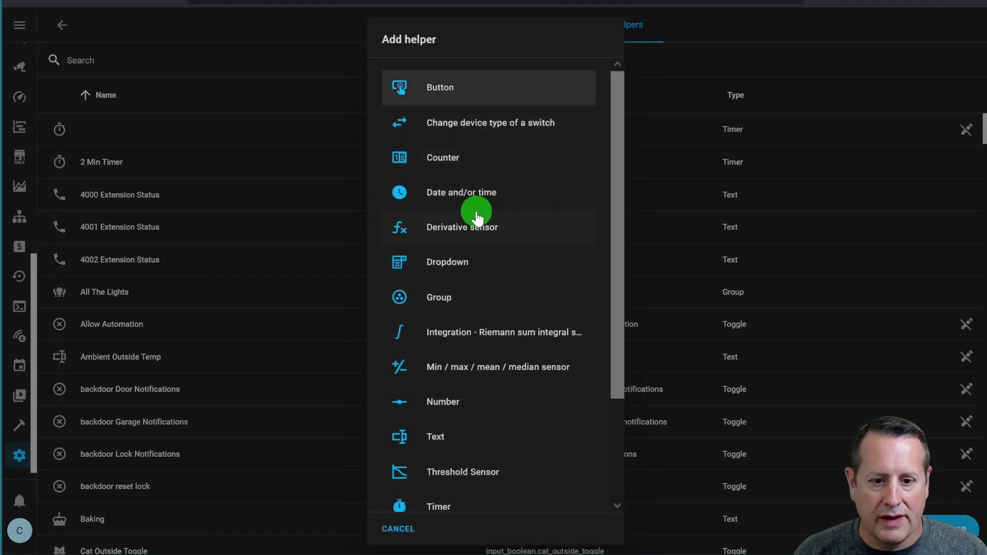
scroll(486, 257, "down", 2)
scroll(498, 350, "up", 2)
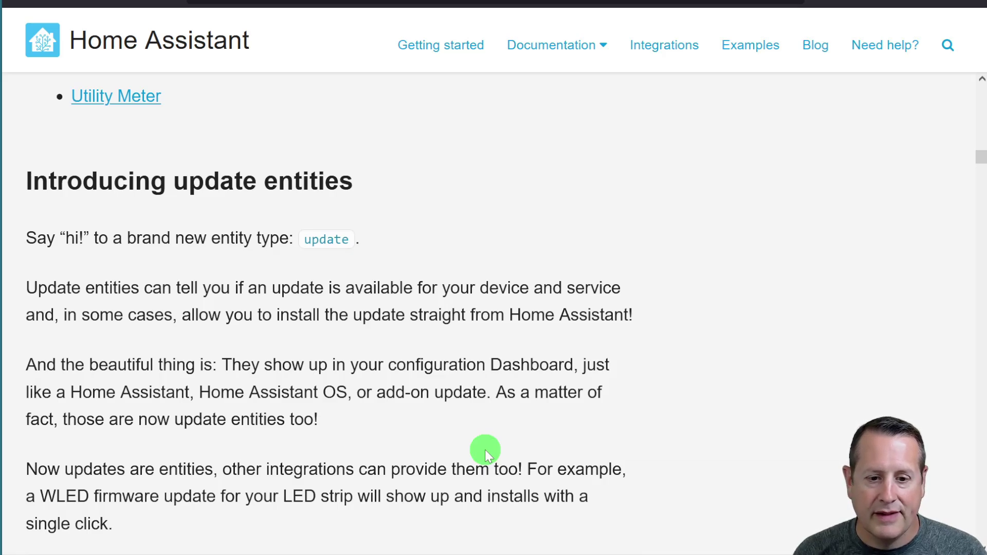
- Scroll the release notes past update entities to Adjusting unit of measurement for sensors
scroll(419, 401, "down", 2)
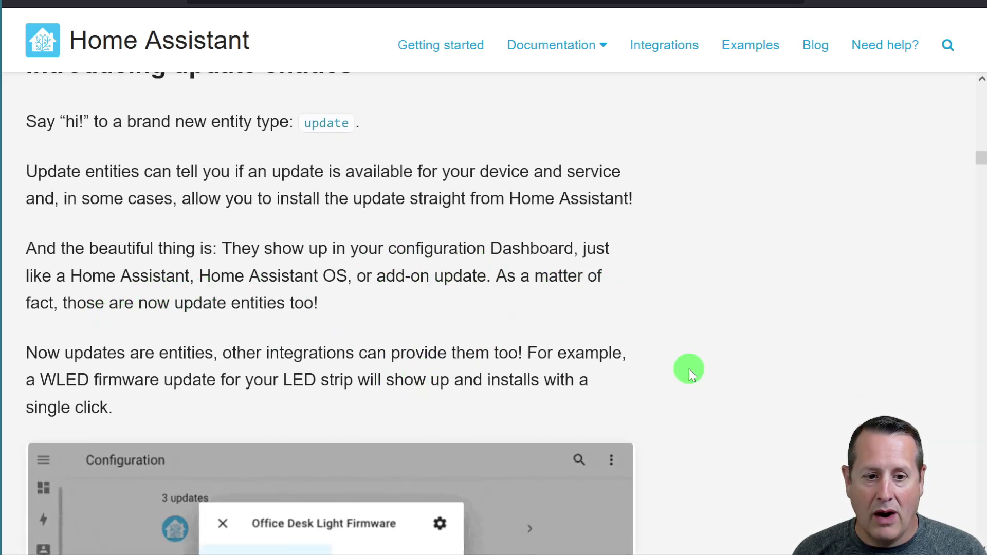
scroll(746, 376, "down", 4)
scroll(812, 381, "down", 2)
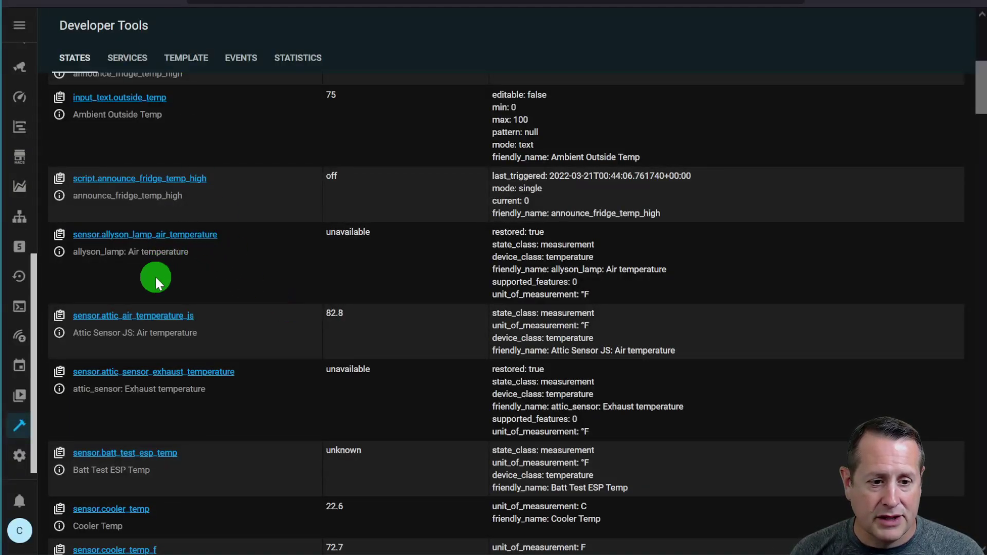
left_click(59, 332)
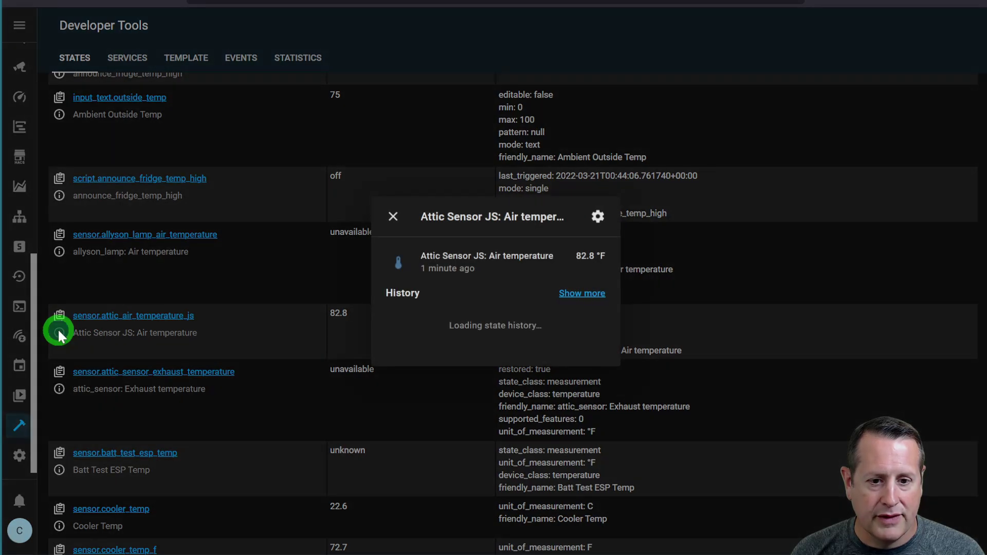
left_click(596, 180)
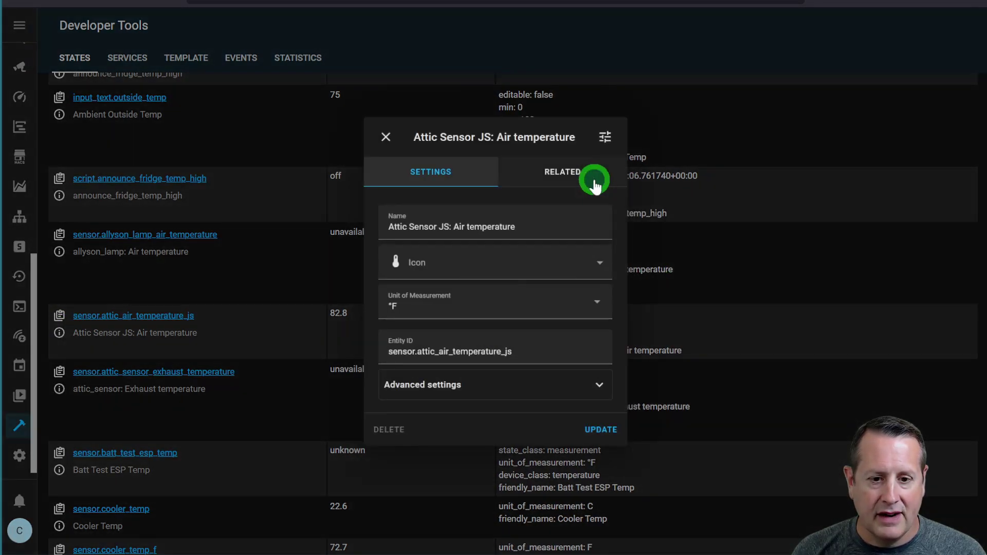
left_click(486, 219)
left_click(595, 303)
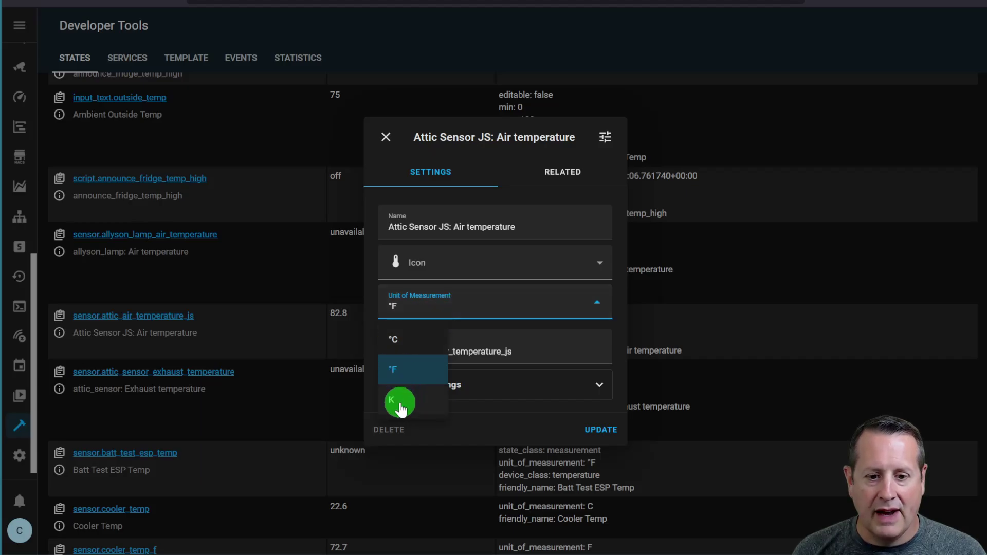
left_click(387, 141)
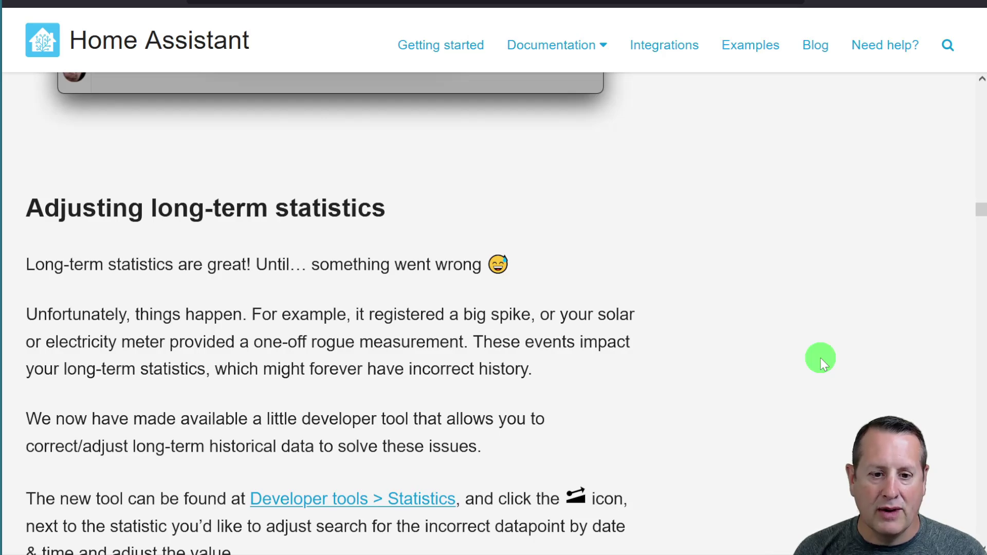
- Scroll the release notes to the Adjusting long-term statistics section
scroll(483, 299, "down", 2)
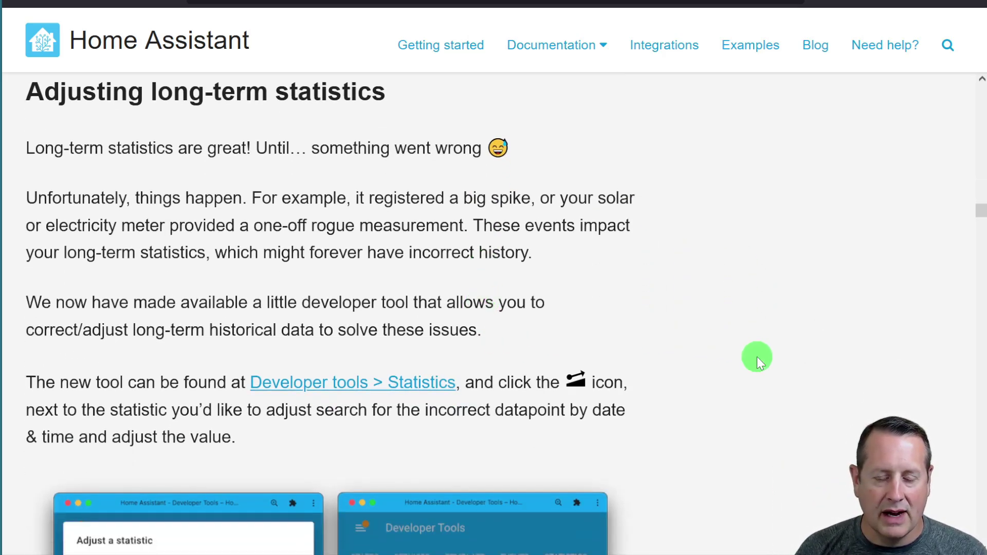
scroll(535, 315, "down", 5)
scroll(725, 310, "up", 3)
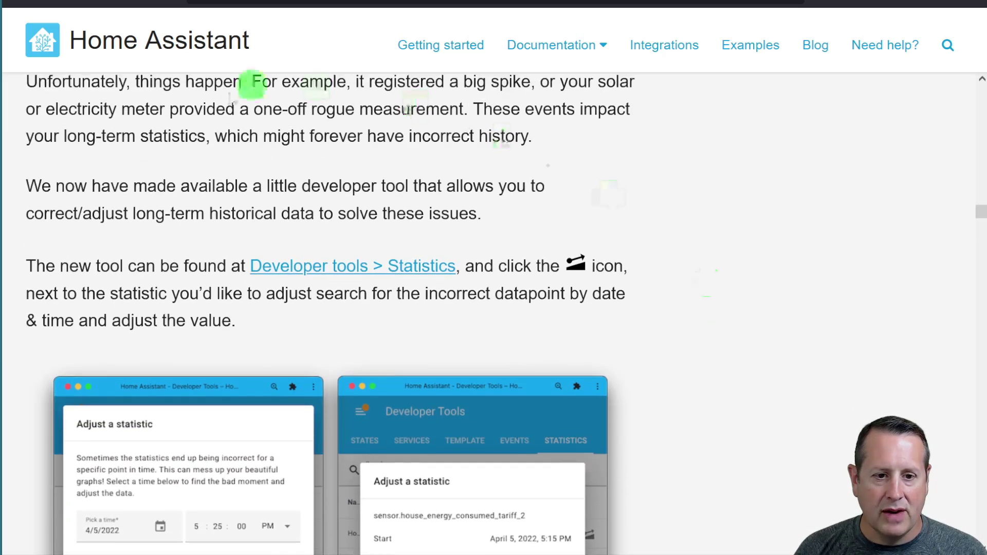
scroll(471, 236, "up", 2)
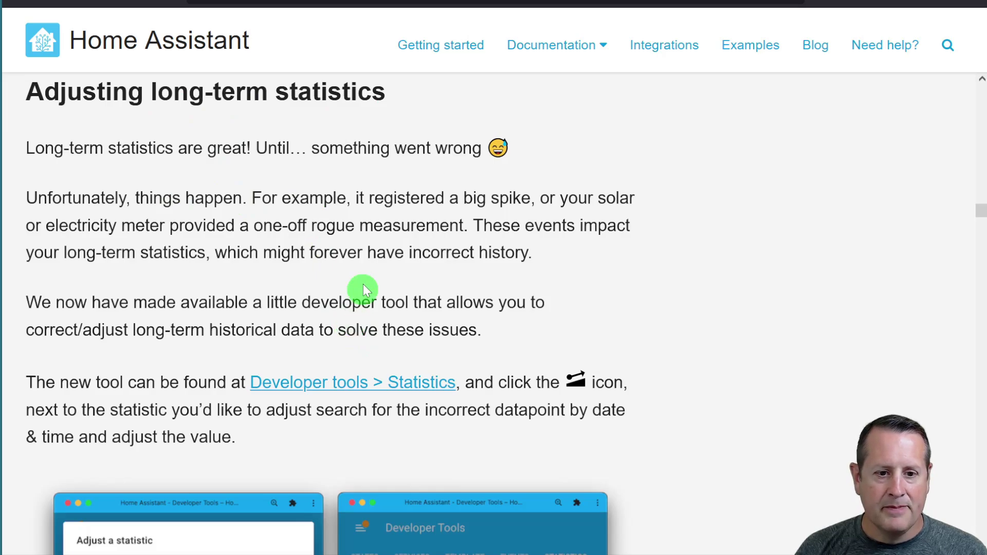
scroll(165, 293, "down", 6)
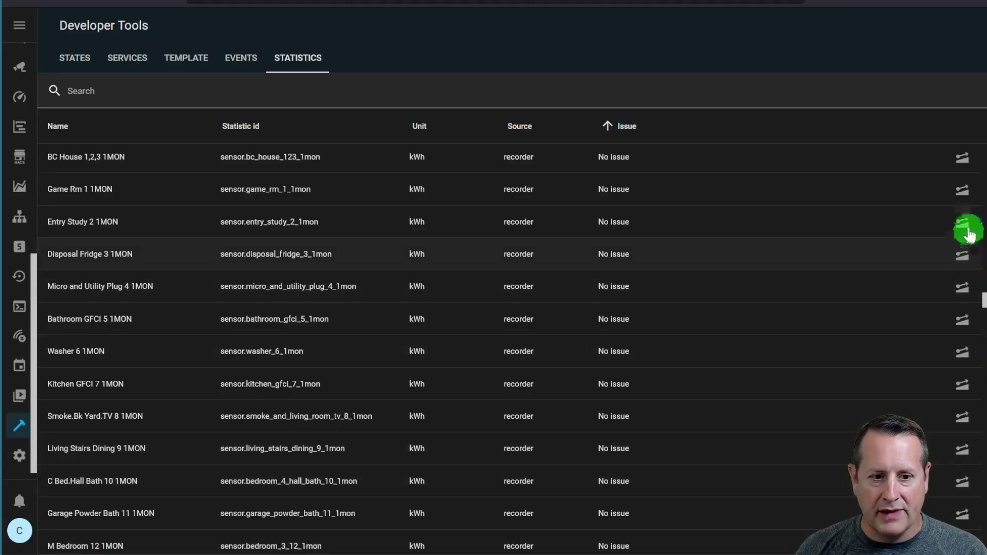
- Enter 25 as Game Rm 1's 11:15 AM reading, then back out without applying
left_click(962, 190)
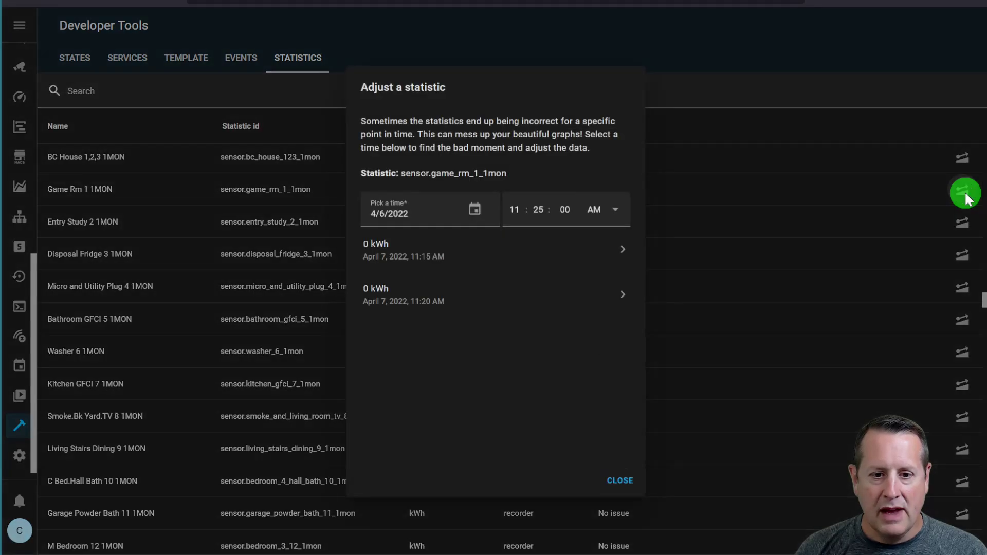
left_click(491, 260)
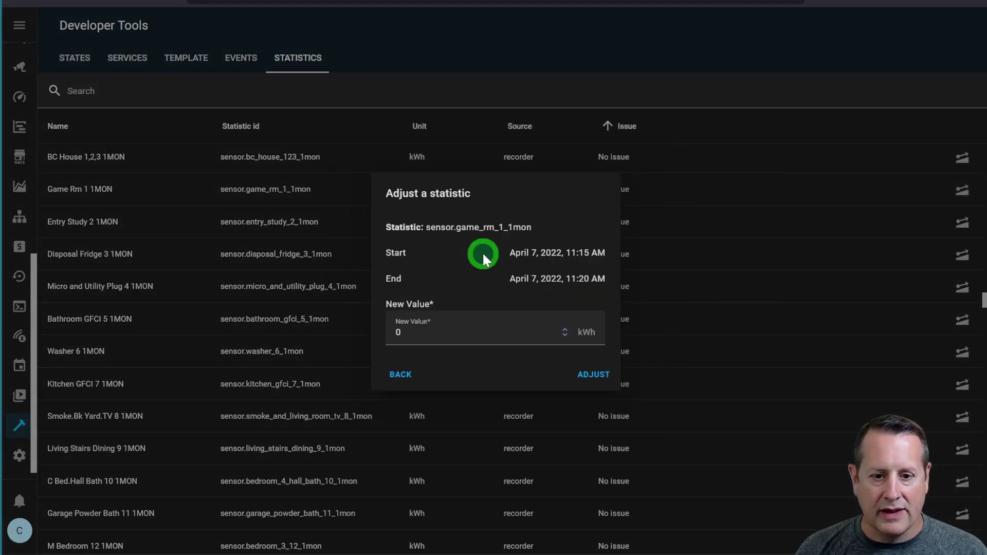
left_click_drag(410, 331, 377, 343)
type("2")
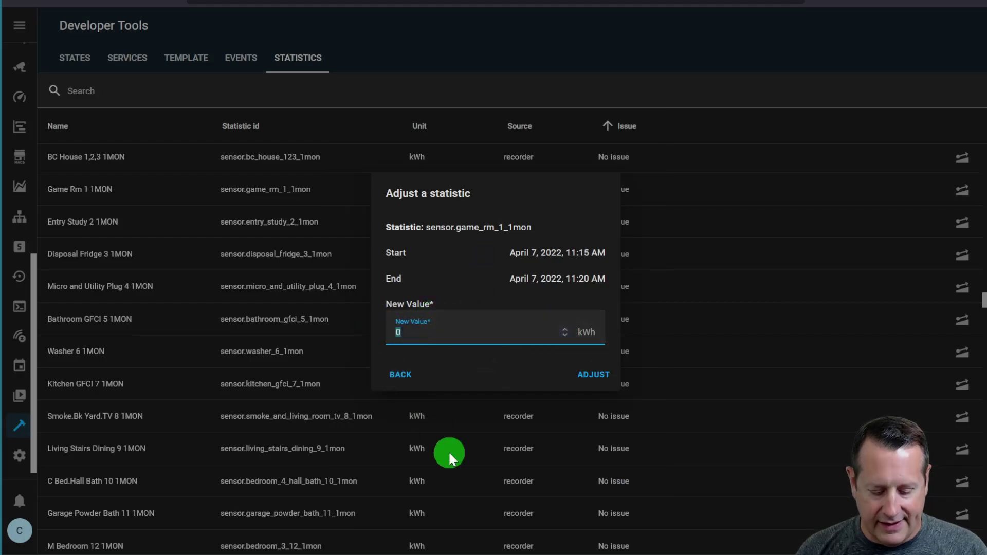
type("5")
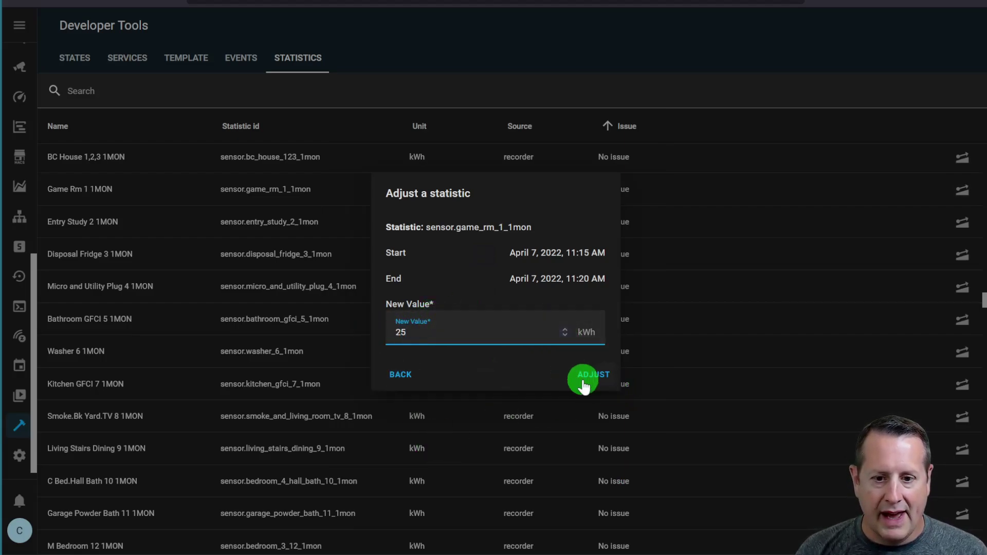
left_click(400, 374)
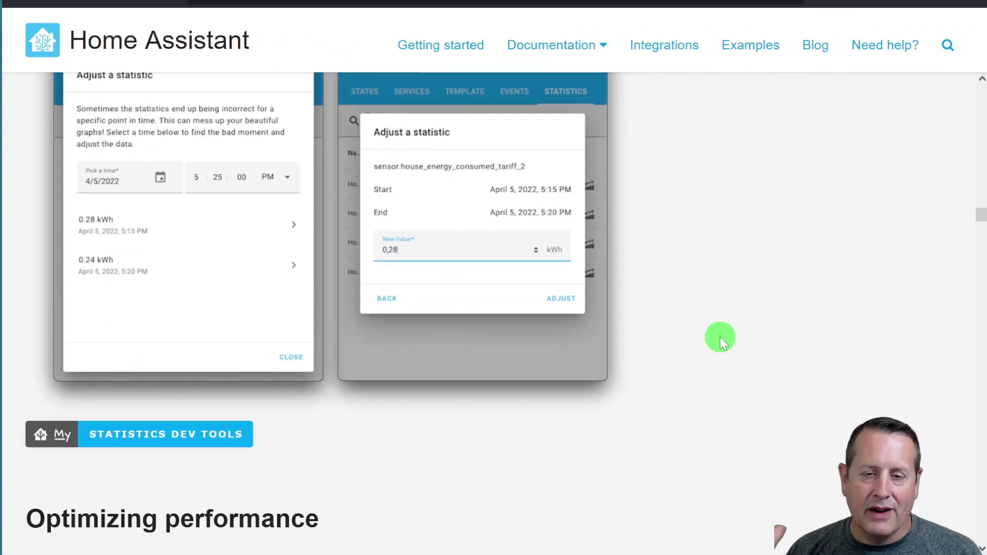
- Scroll past Optimizing performance and Frontend UI Performance to Database Performance
scroll(751, 347, "down", 6)
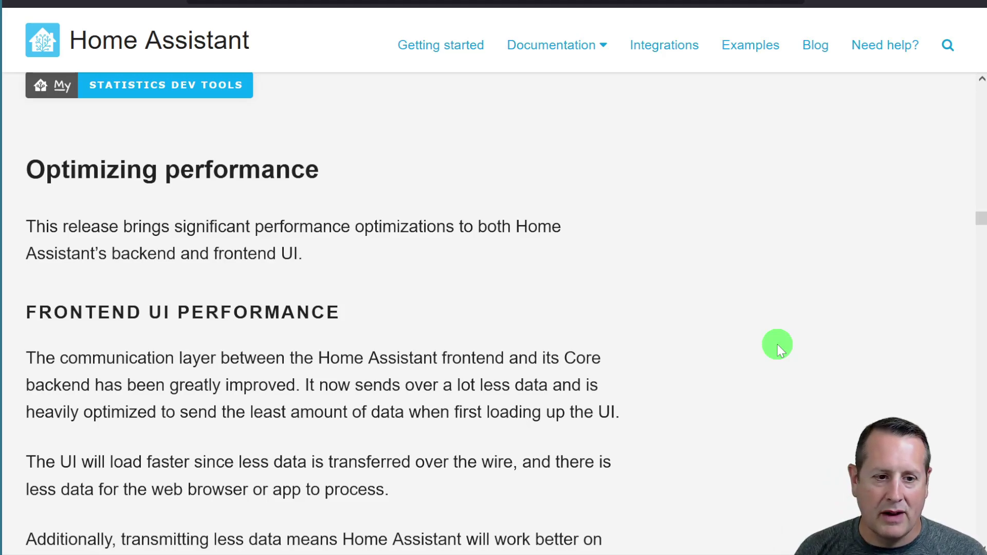
scroll(498, 312, "down", 2)
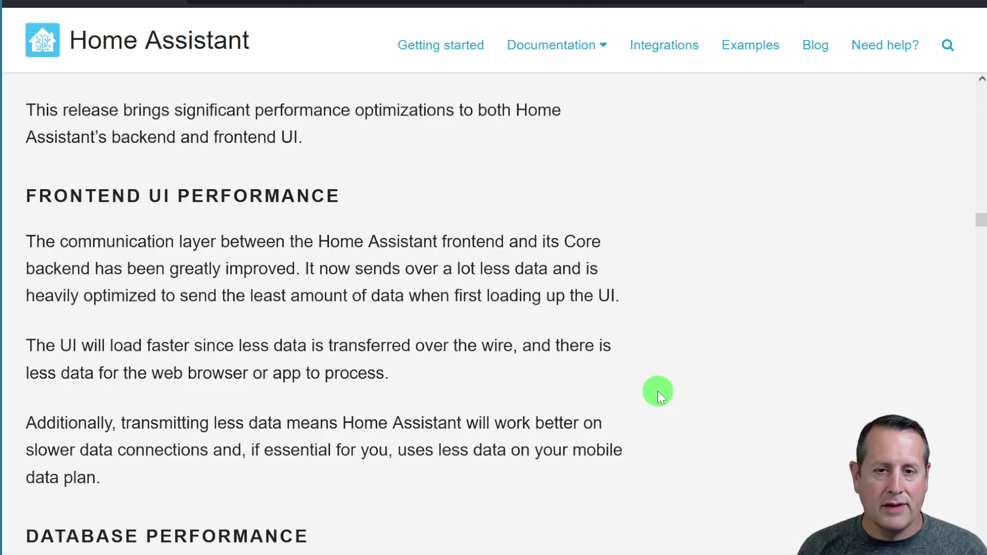
scroll(668, 334, "down", 10)
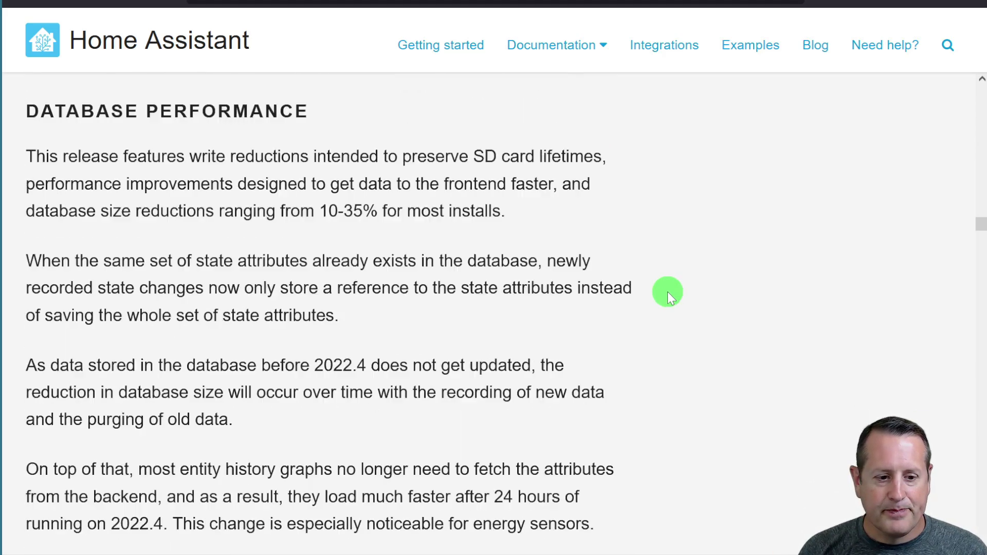
- Scroll past the Variables on trigger code block to Other noteworthy changes, starting with media browser support
scroll(667, 292, "down", 7)
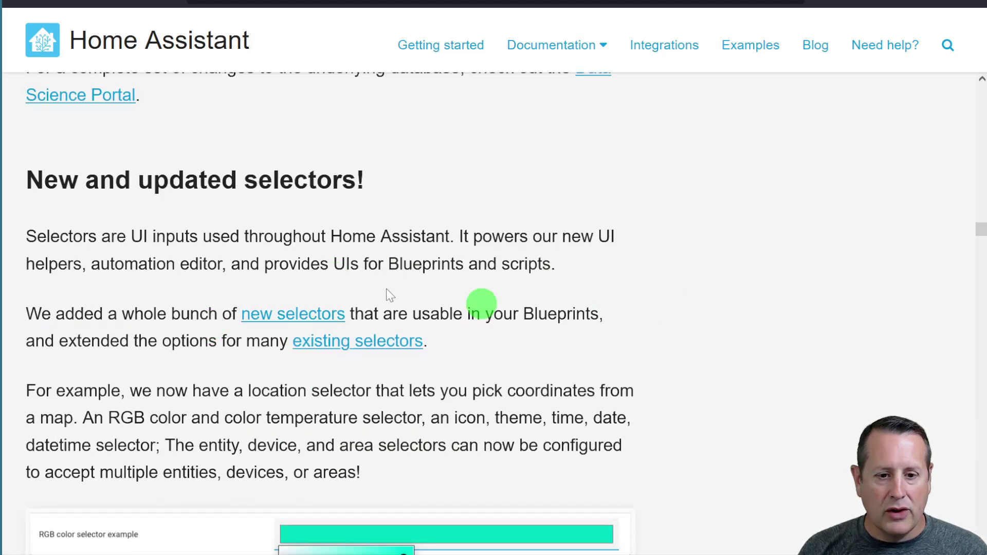
scroll(658, 353, "down", 2)
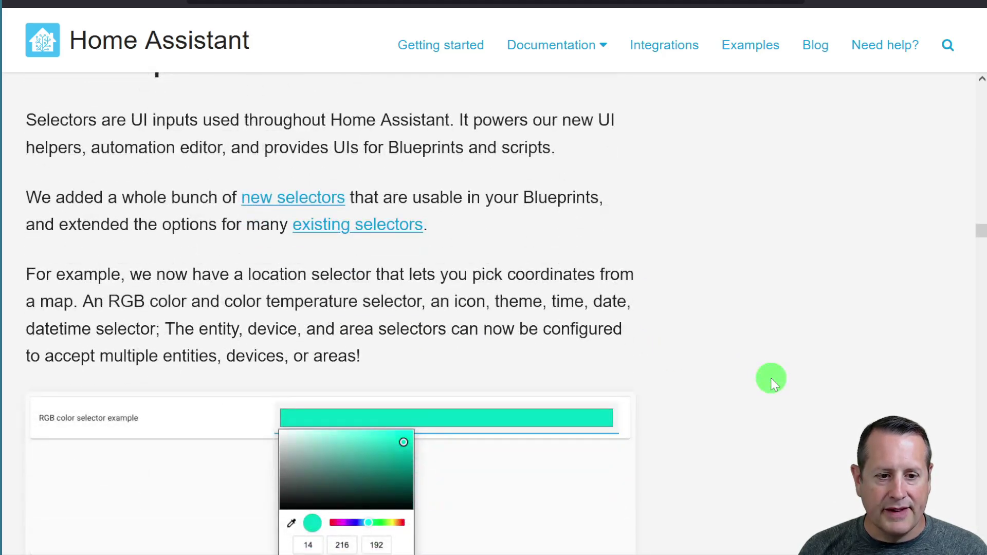
scroll(774, 383, "down", 11)
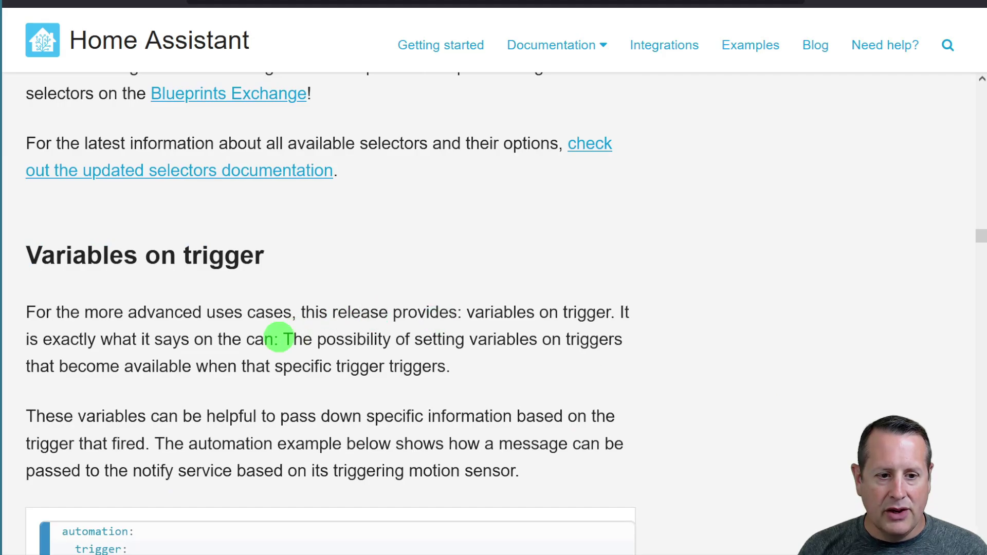
scroll(755, 350, "down", 7)
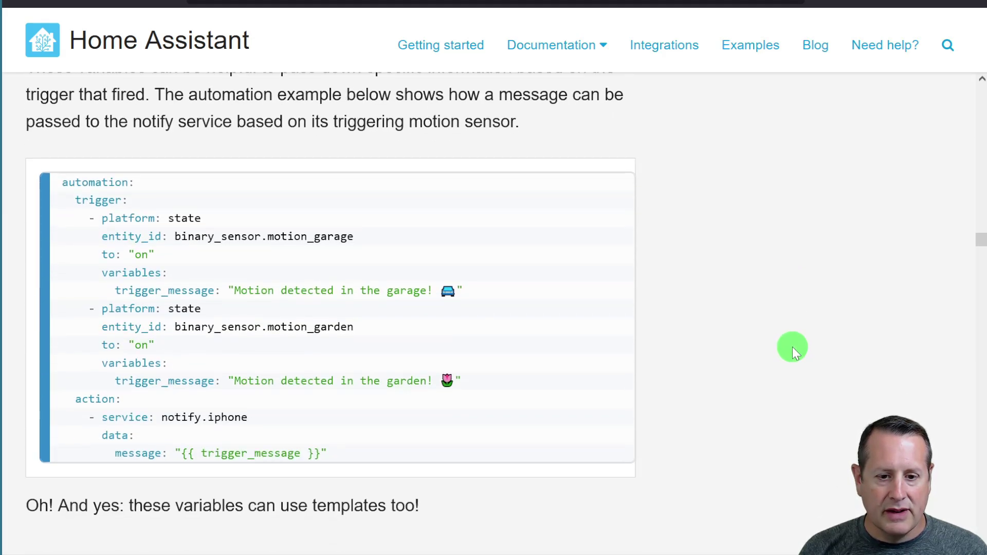
scroll(792, 342, "down", 7)
scroll(764, 340, "down", 2)
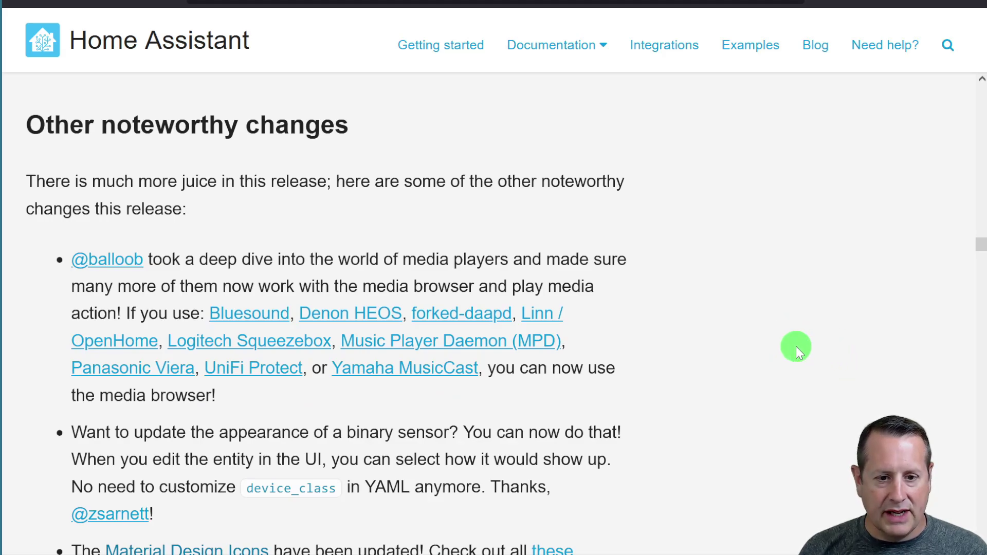
scroll(796, 346, "down", 2)
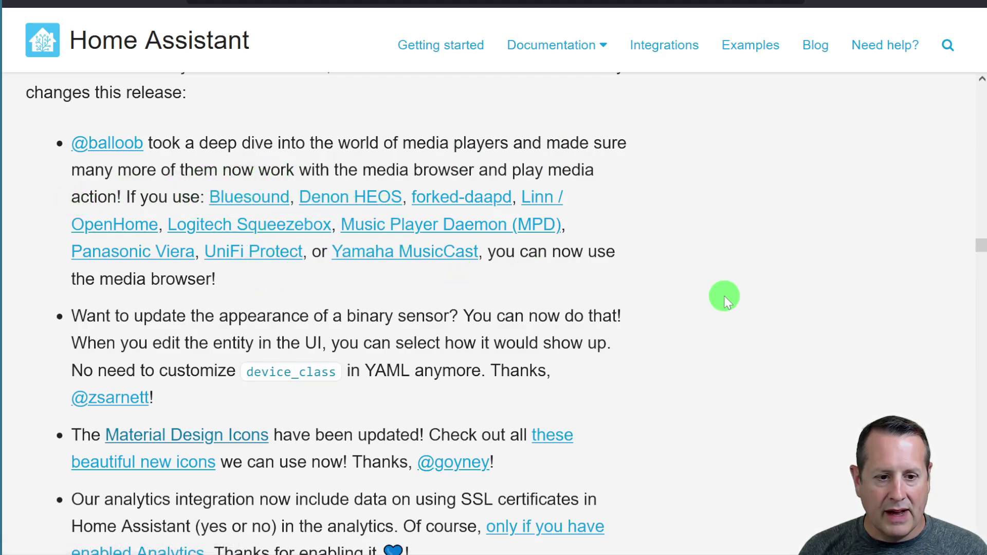
- Read the noteworthy changes bullets down to New Integrations, listing Airzone, Backup, Kaleidescape and Switch as X
scroll(725, 294, "down", 2)
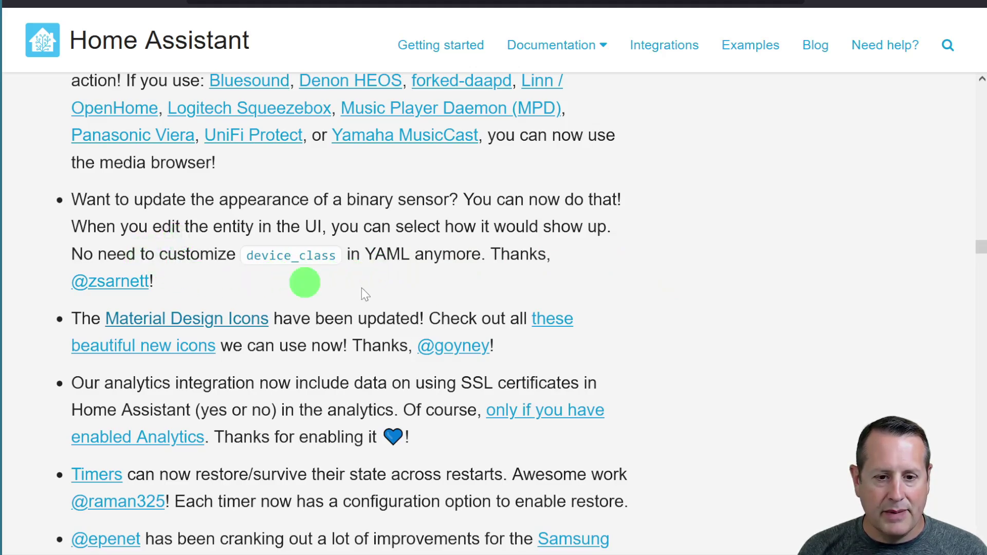
scroll(751, 326, "down", 2)
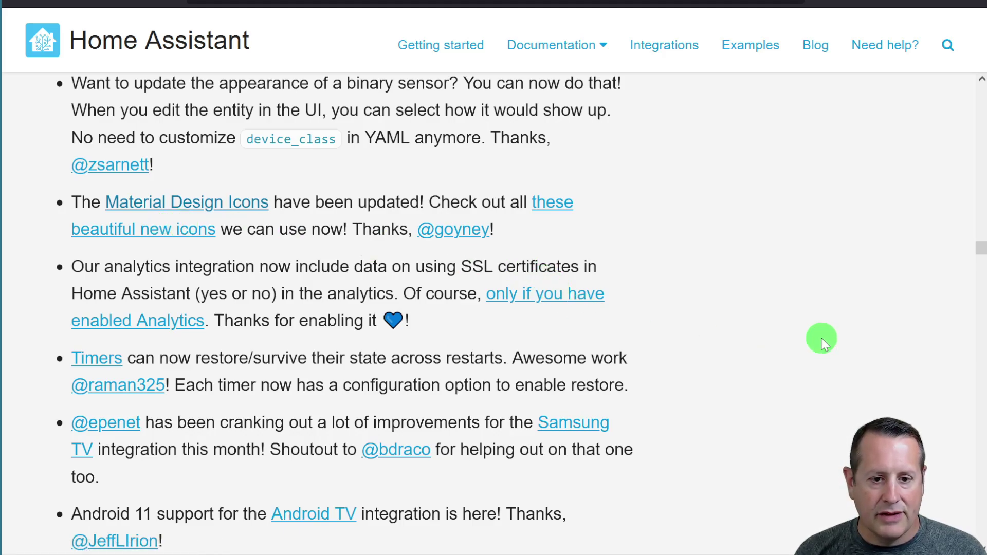
scroll(822, 337, "down", 2)
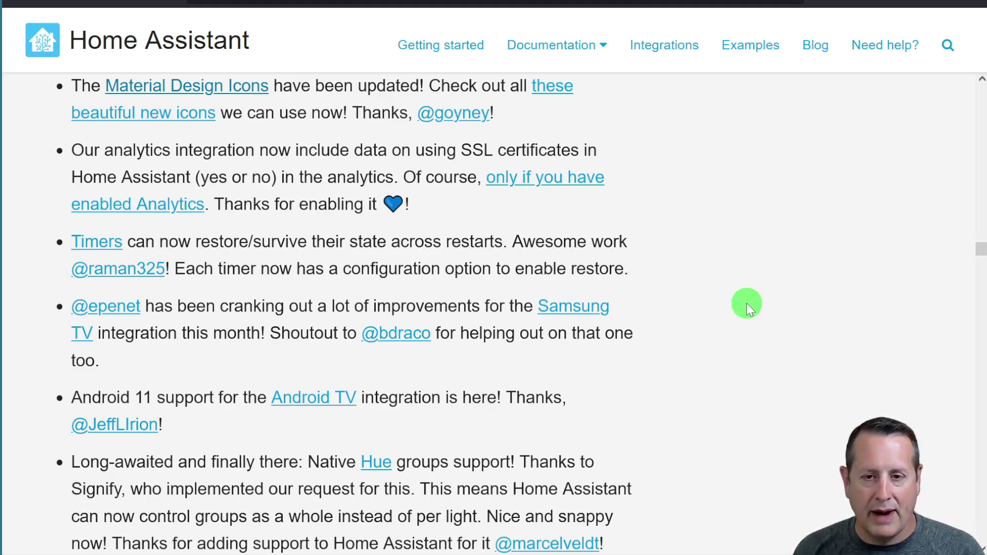
scroll(761, 342, "down", 2)
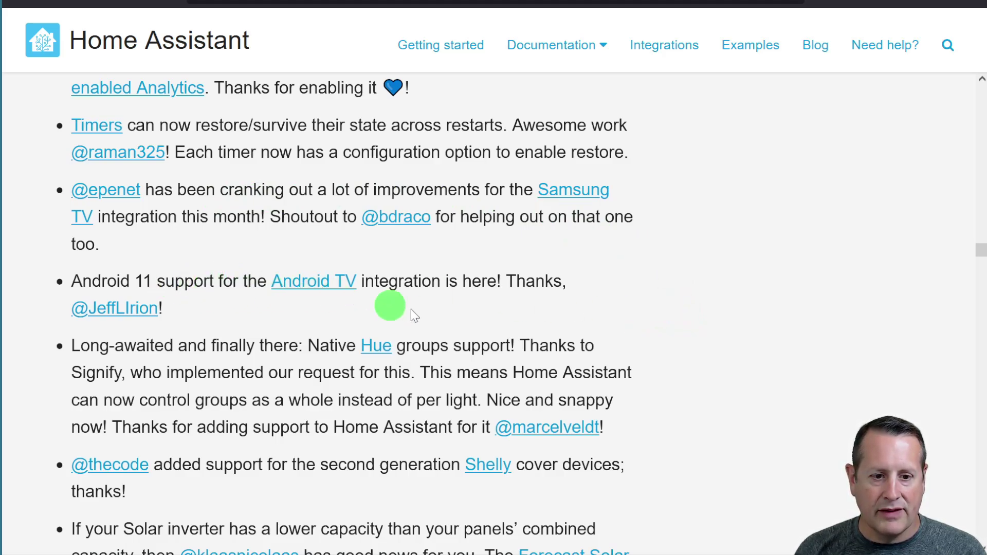
scroll(753, 335, "down", 5)
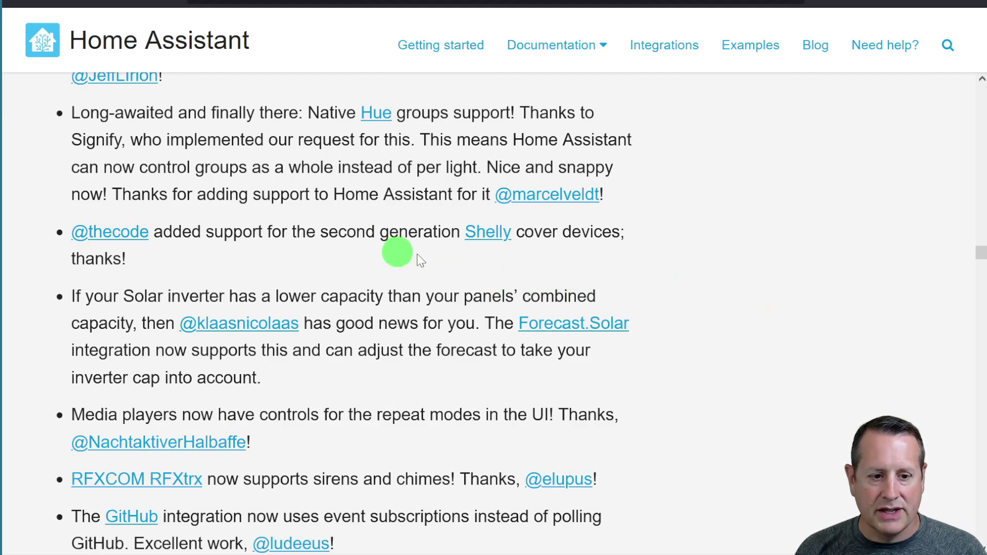
scroll(705, 313, "down", 2)
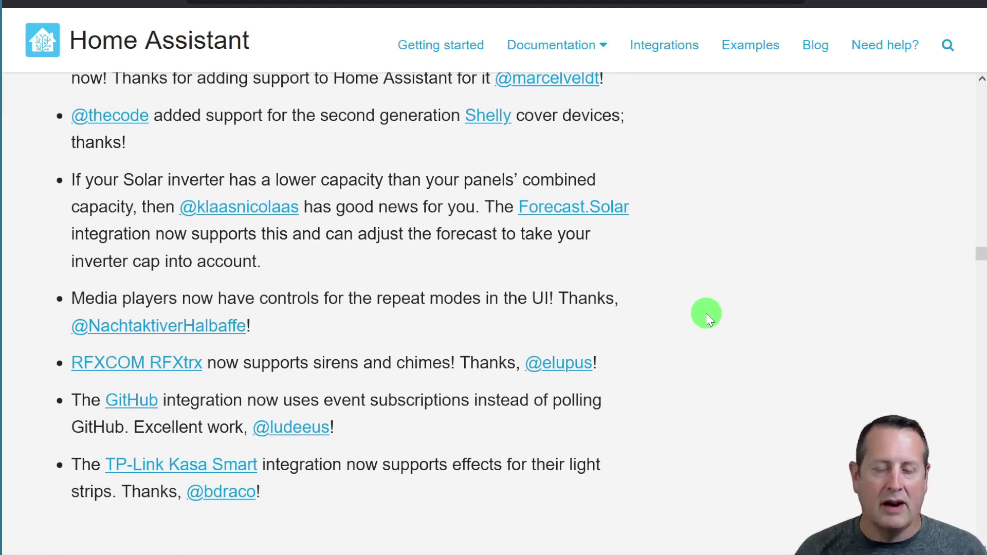
scroll(631, 285, "down", 8)
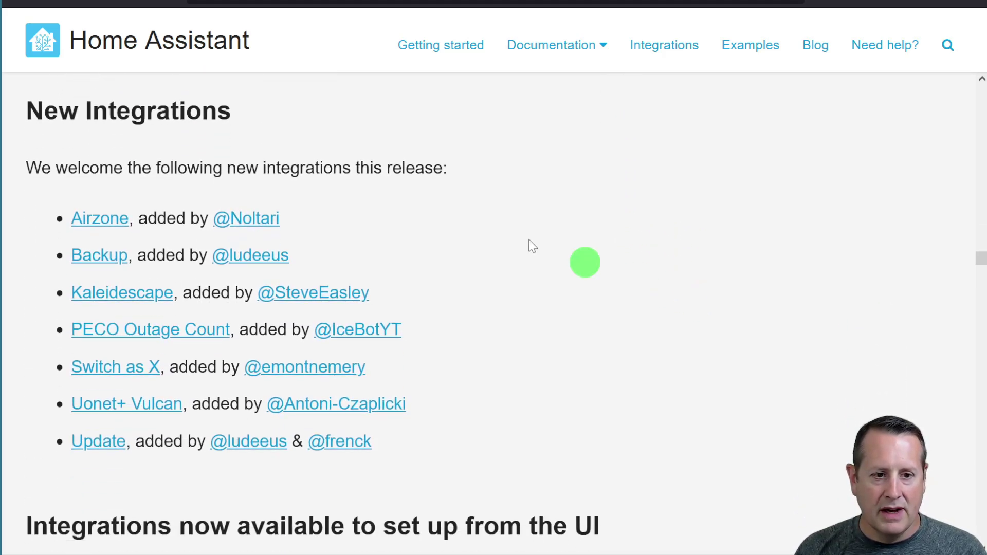
- Scroll past the UI-configurable integrations list to entries like Service Calls, Android TV and Apple iCloud
scroll(776, 267, "down", 8)
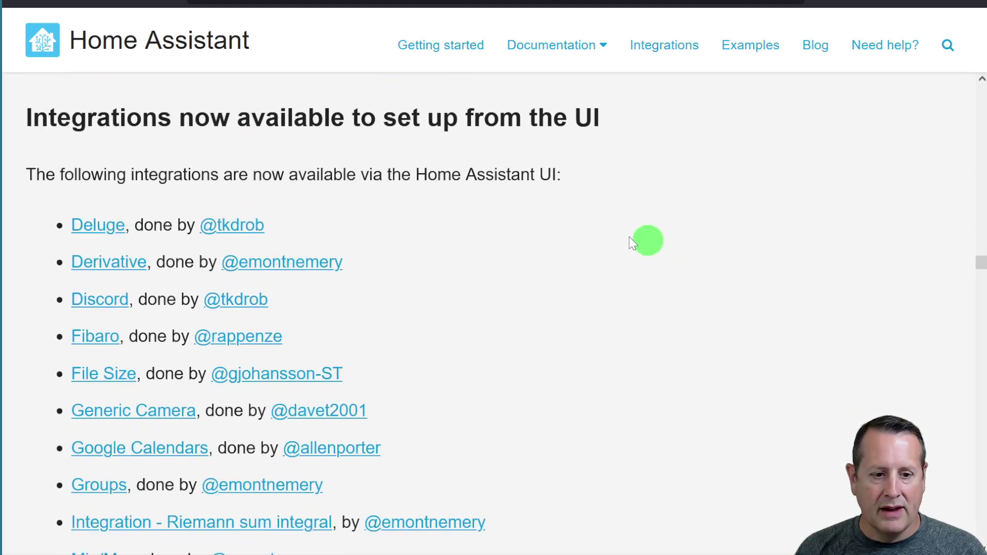
scroll(118, 202, "down", 2)
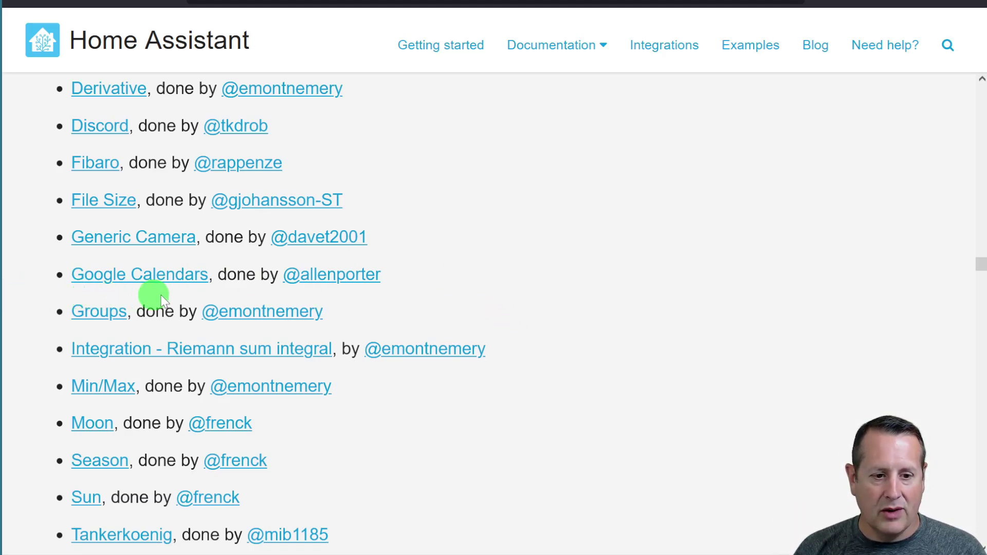
scroll(665, 319, "down", 3)
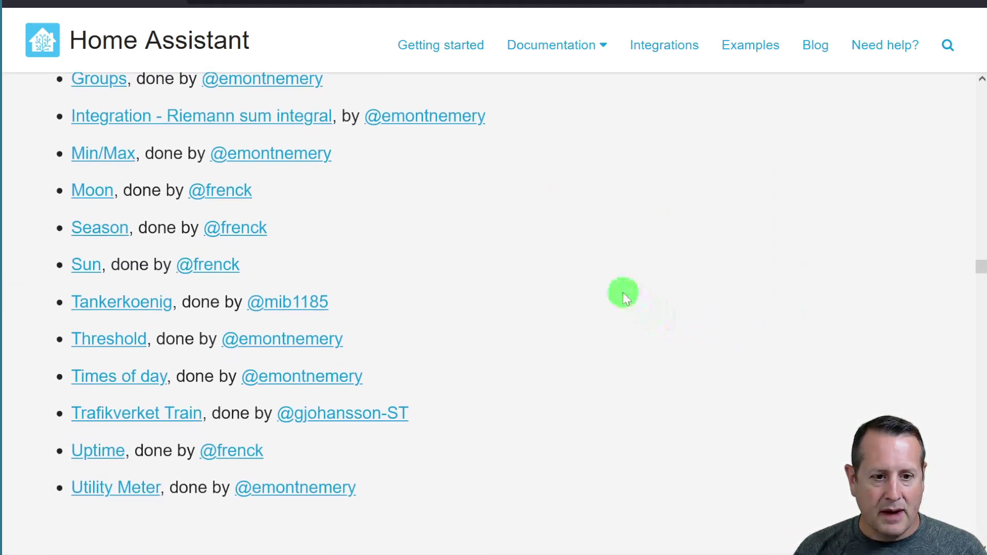
scroll(617, 292, "down", 3)
scroll(602, 287, "down", 10)
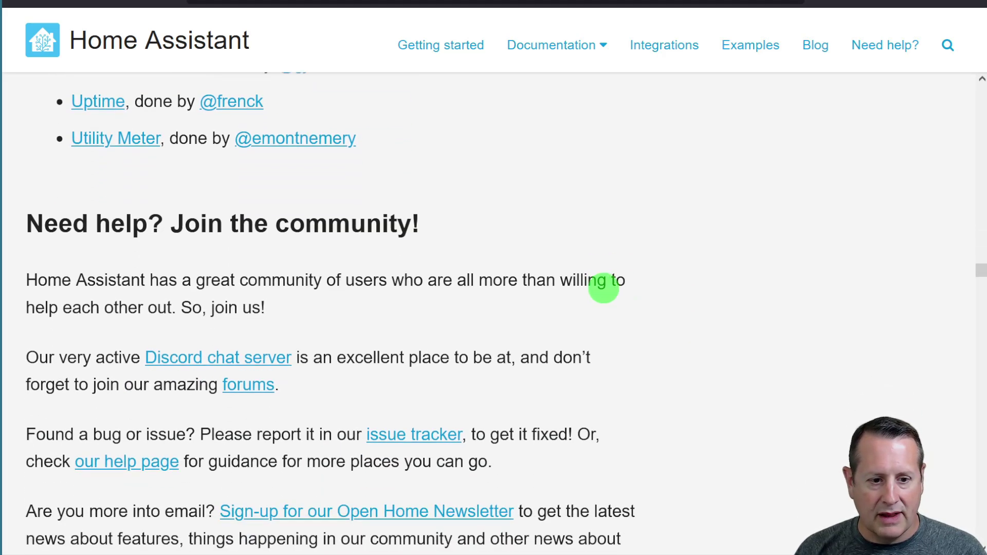
scroll(730, 325, "down", 2)
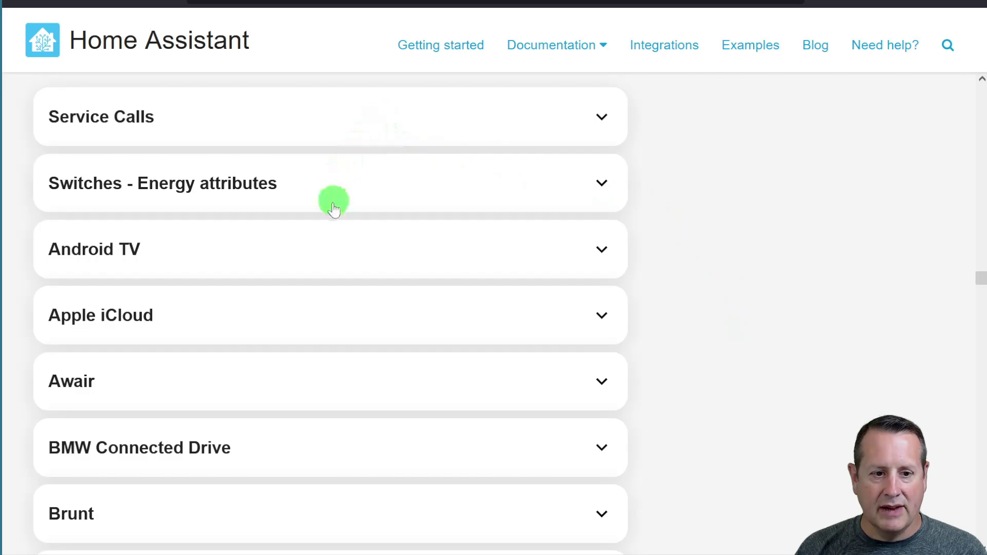
- Skim the collapsed Breaking Changes entries down to Farewell, listing BeagleBone Black GPIO, BH1750 and Blinkt!
scroll(333, 201, "down", 7)
scroll(343, 278, "down", 12)
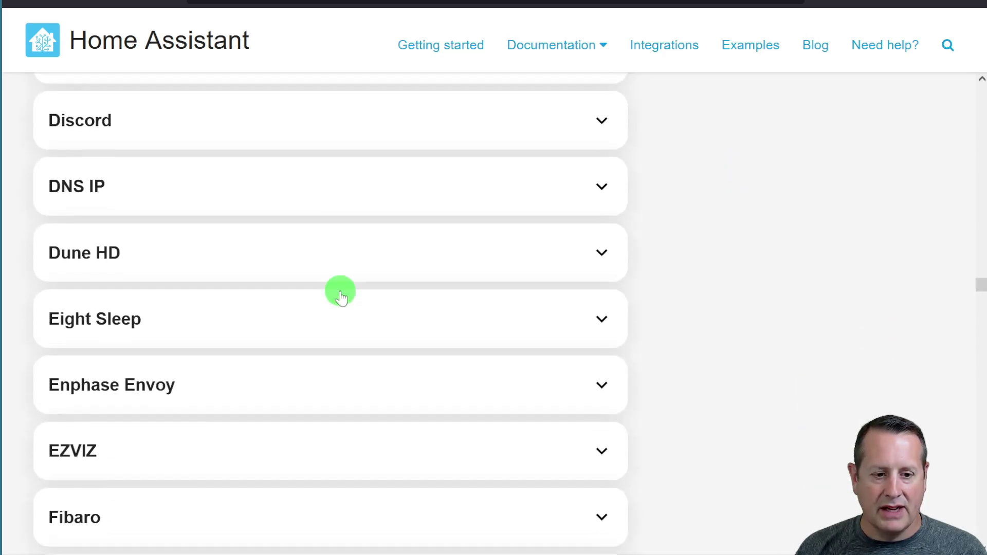
scroll(341, 298, "down", 13)
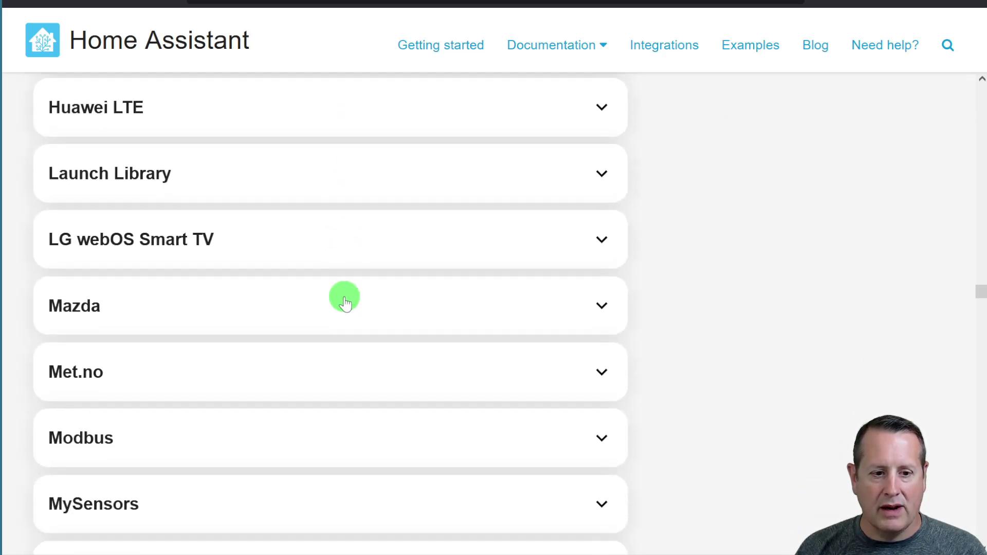
scroll(351, 305, "down", 13)
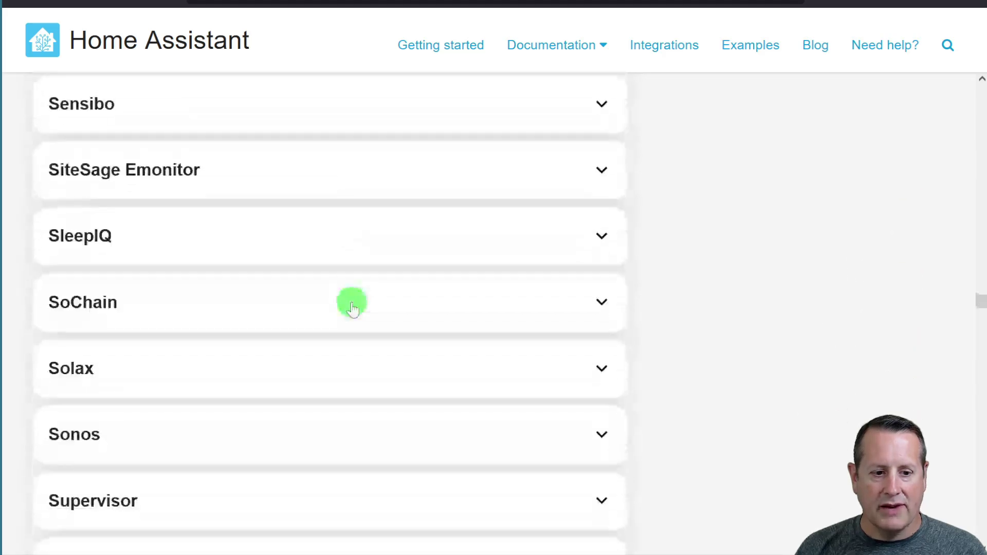
scroll(359, 343, "down", 9)
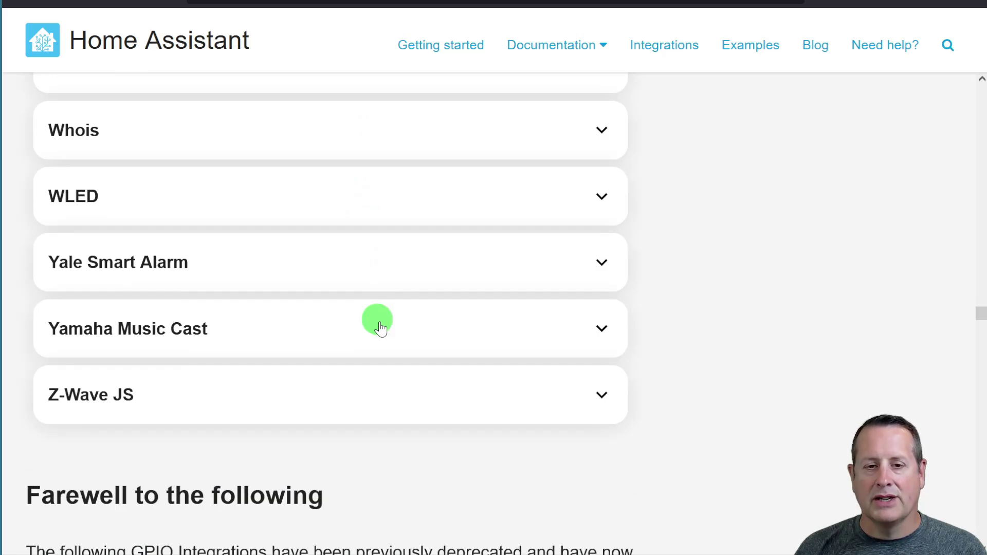
scroll(399, 335, "down", 2)
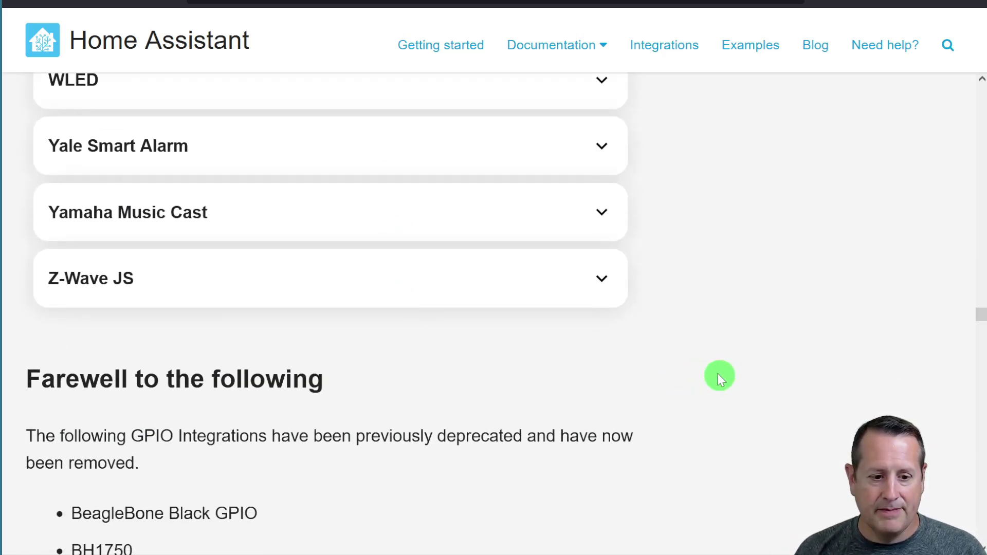
scroll(720, 378, "down", 4)
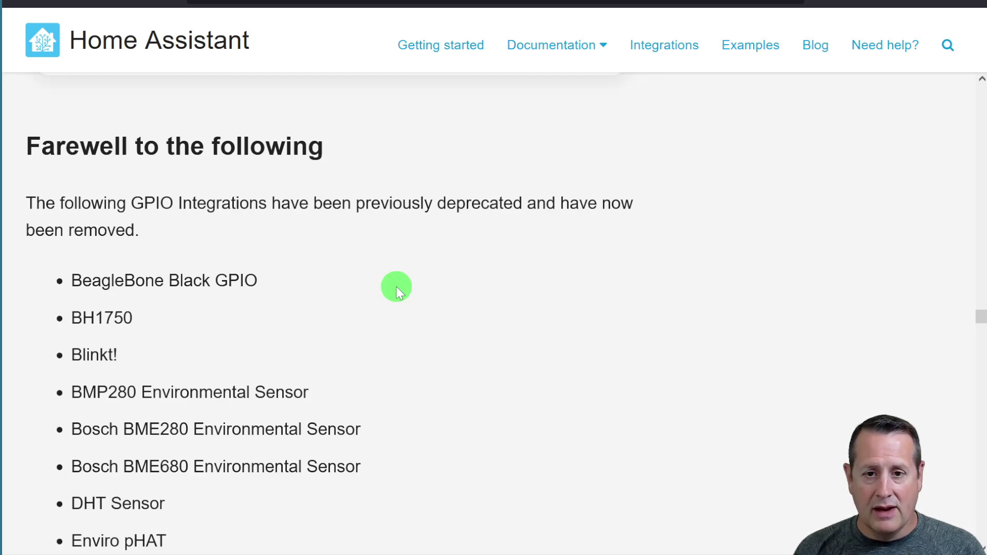
- Scroll through the removed GPIO integrations to the other removed integrations, starting with Apple Push Notification Service
scroll(504, 316, "down", 4)
scroll(573, 337, "up", 4)
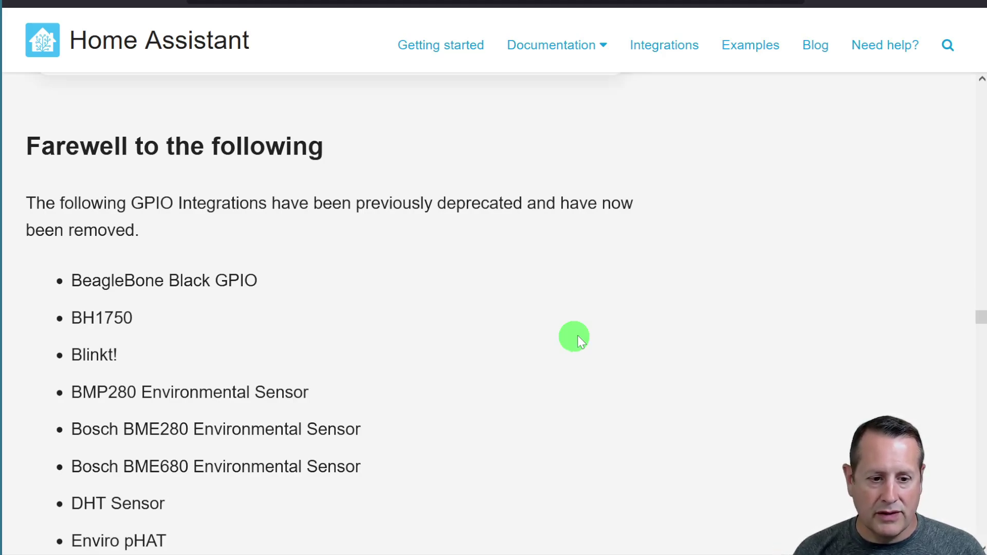
scroll(578, 319, "down", 10)
scroll(676, 285, "down", 3)
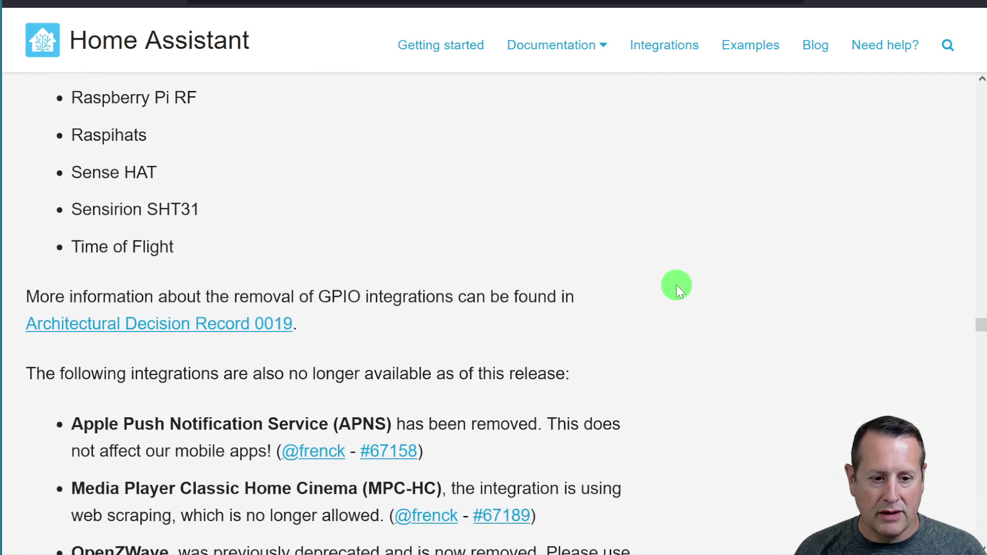